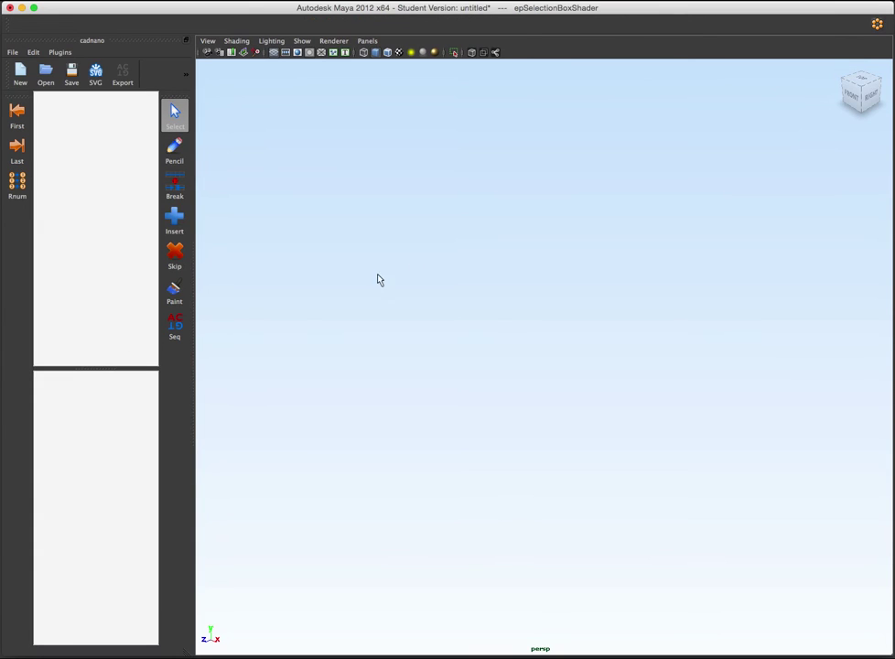
# Widen the cadnano panel and start a new honeycomb lattice design.
pyautogui.moveTo(194, 315); pyautogui.dragTo(376, 319)
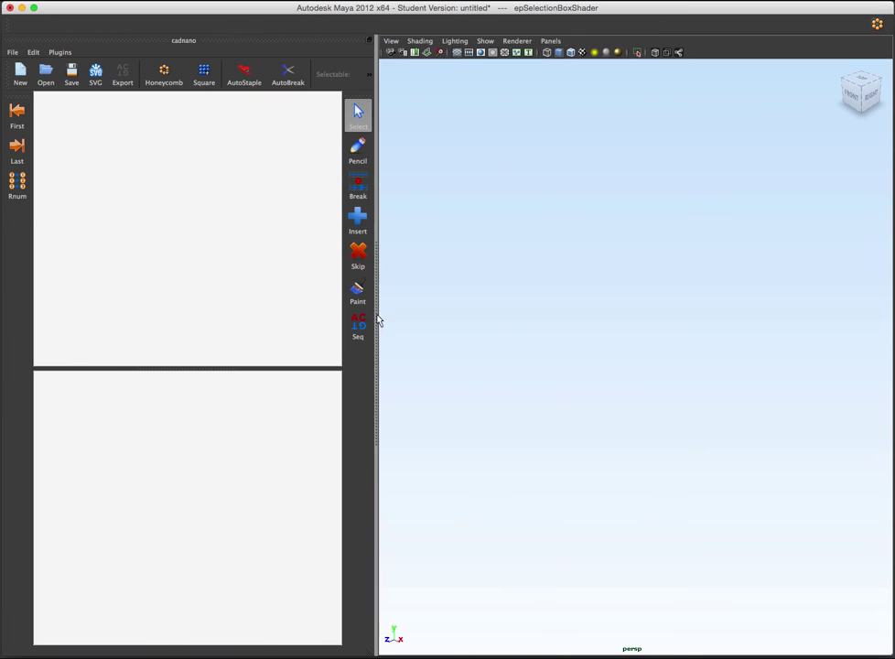
pyautogui.click(166, 74)
pyautogui.scroll(2, 176, 196)
pyautogui.scroll(2, 176, 198)
pyautogui.scroll(2, 169, 219)
# Create a six-helix honeycomb ring of helices 0–5 on the lattice.
pyautogui.click(150, 209)
pyautogui.click(175, 224)
pyautogui.click(176, 254)
pyautogui.click(150, 270)
pyautogui.click(124, 254)
pyautogui.click(120, 229)
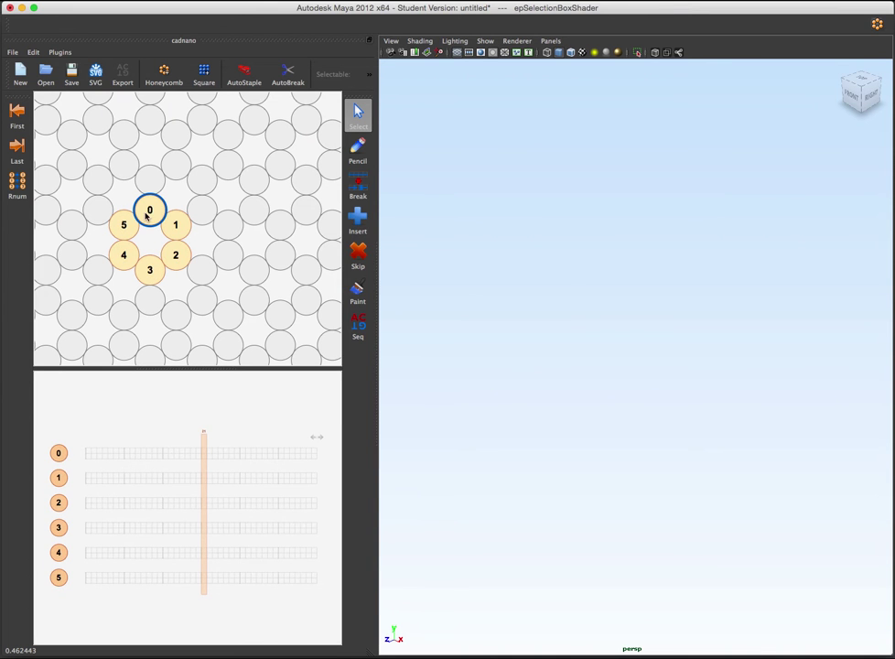
# Add scaffold segments to helices 0–5 and bring up the add-bases prompt.
pyautogui.click(146, 216)
pyautogui.click(176, 224)
pyautogui.click(175, 254)
pyautogui.click(150, 269)
pyautogui.click(124, 254)
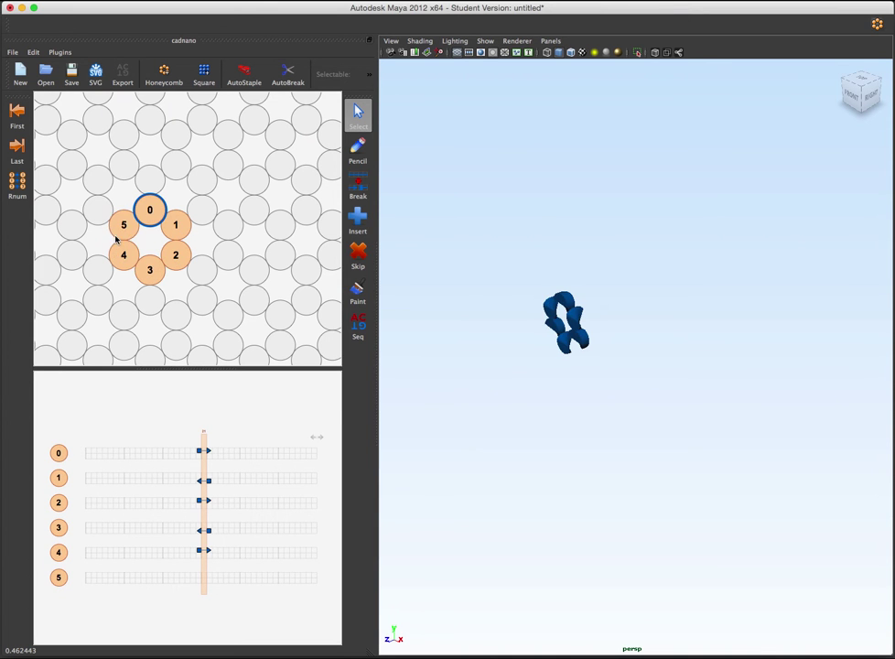
pyautogui.click(123, 225)
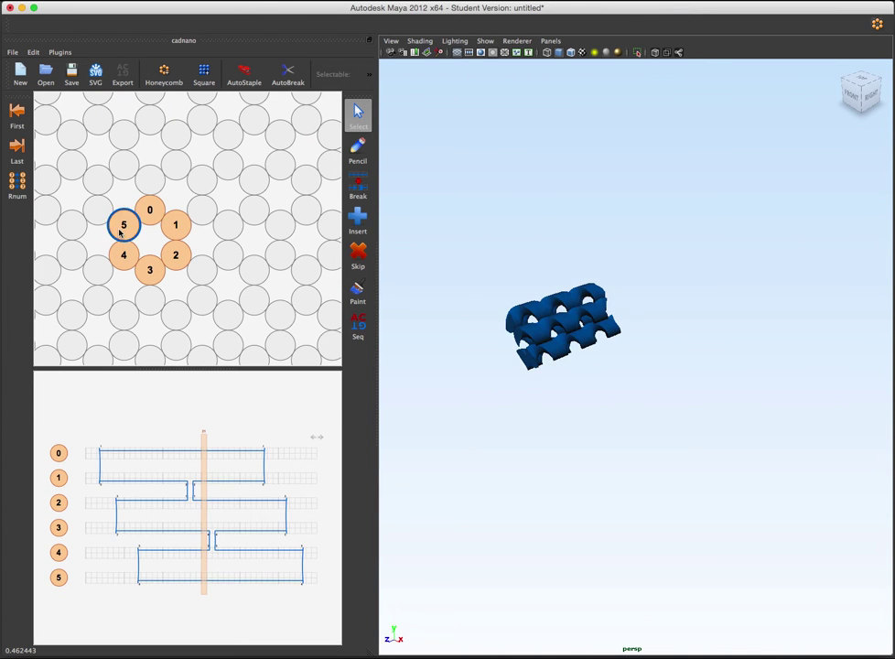
pyautogui.click(319, 439)
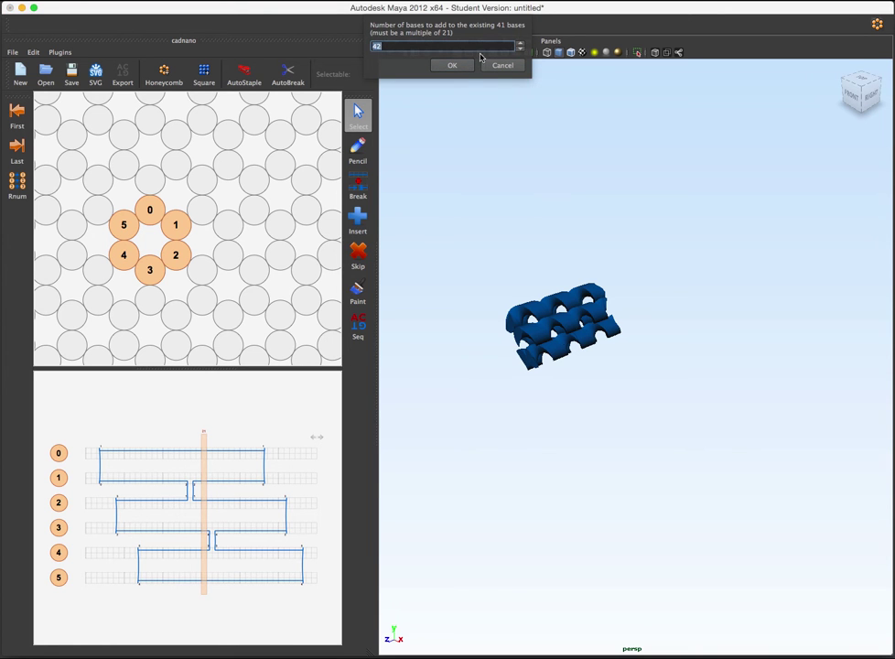
# Add 42 bases, then extend the strand ends and shift the helix 1–3 crossovers.
pyautogui.click(452, 65)
pyautogui.moveTo(246, 568)
pyautogui.mouseDown()
pyautogui.moveTo(166, 473)
pyautogui.moveTo(253, 493)
pyautogui.mouseUp()
pyautogui.moveTo(184, 587)
pyautogui.mouseDown()
pyautogui.moveTo(119, 493)
pyautogui.moveTo(196, 479)
pyautogui.mouseUp()
pyautogui.scroll(-3, 247, 263)
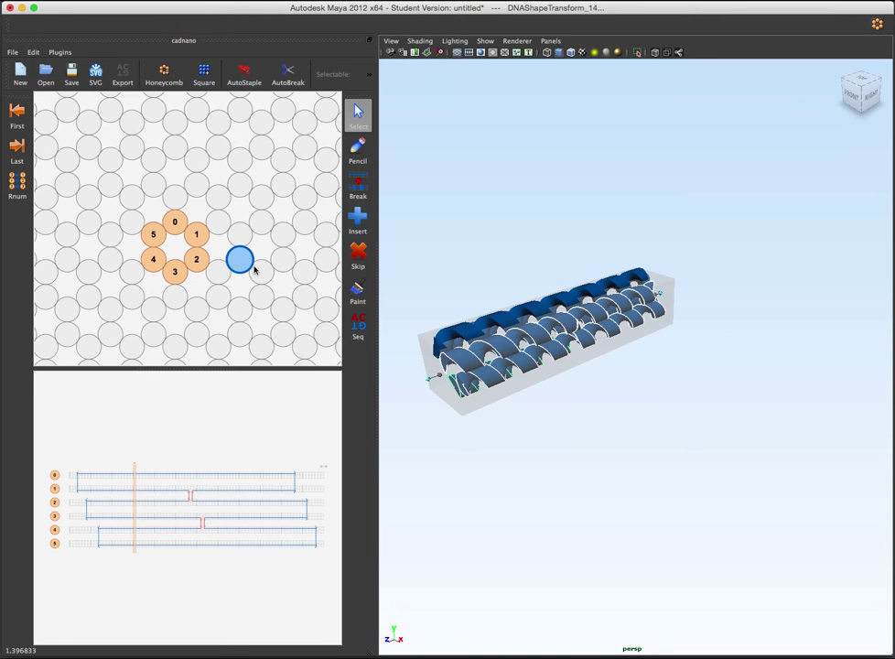
pyautogui.scroll(-3, 279, 235)
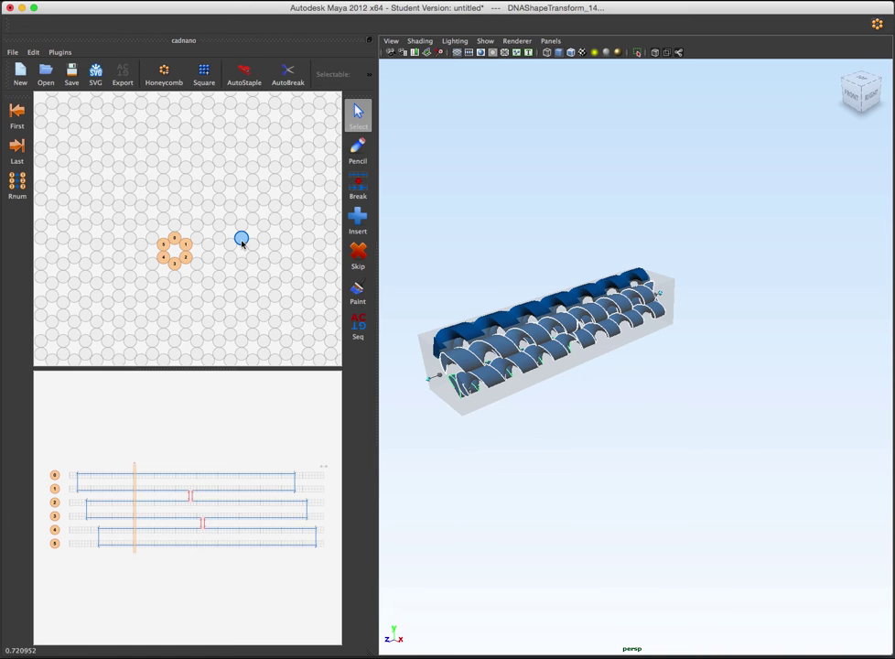
# Create a second six-helix ring, helices 6–11, beside the first.
pyautogui.click(241, 238)
pyautogui.click(251, 244)
pyautogui.click(253, 257)
pyautogui.click(242, 264)
pyautogui.click(231, 257)
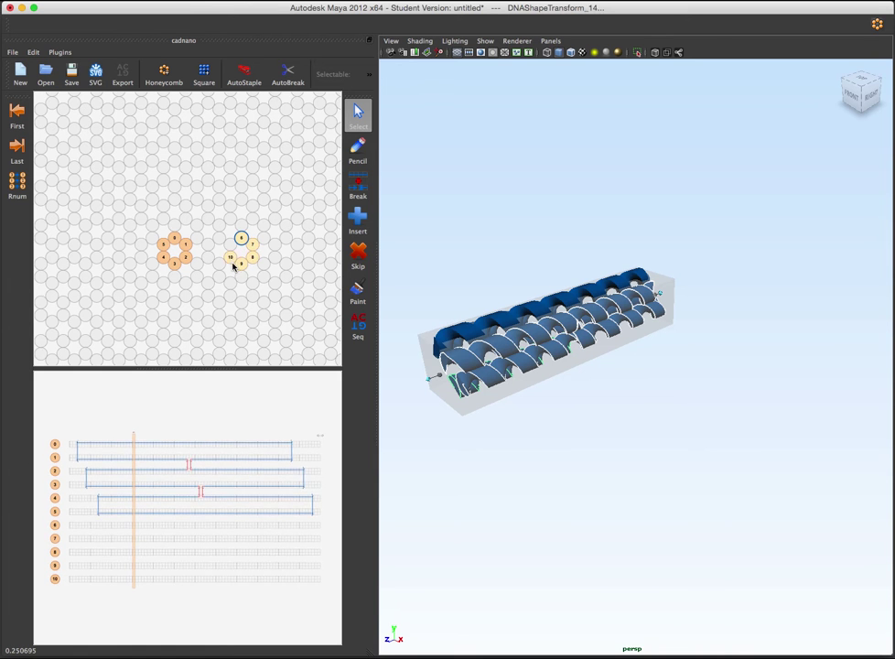
pyautogui.click(230, 244)
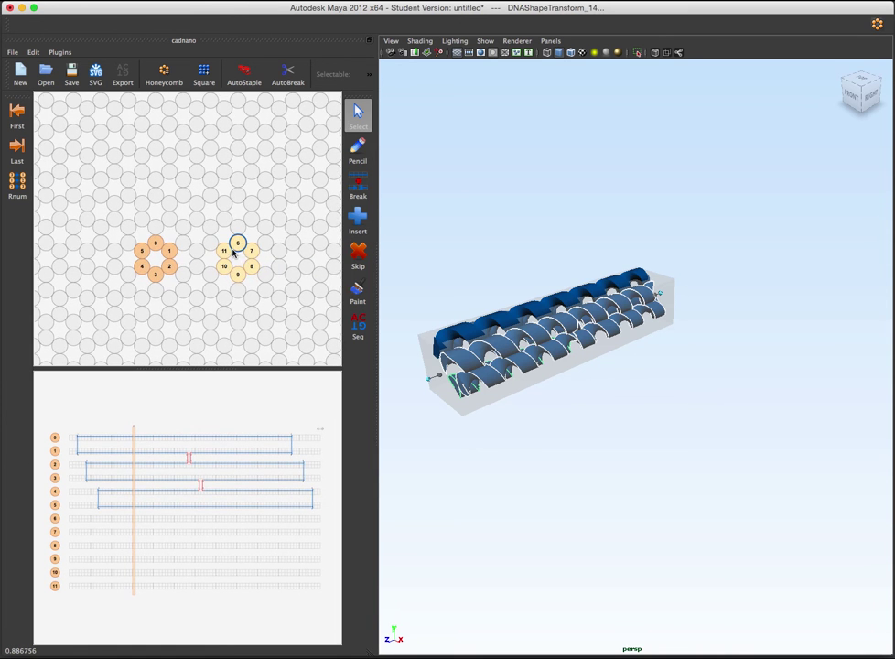
# Add scaffold segments to helices 6–11.
pyautogui.click(236, 243)
pyautogui.click(251, 250)
pyautogui.click(250, 266)
pyautogui.click(237, 274)
pyautogui.click(224, 266)
pyautogui.click(225, 250)
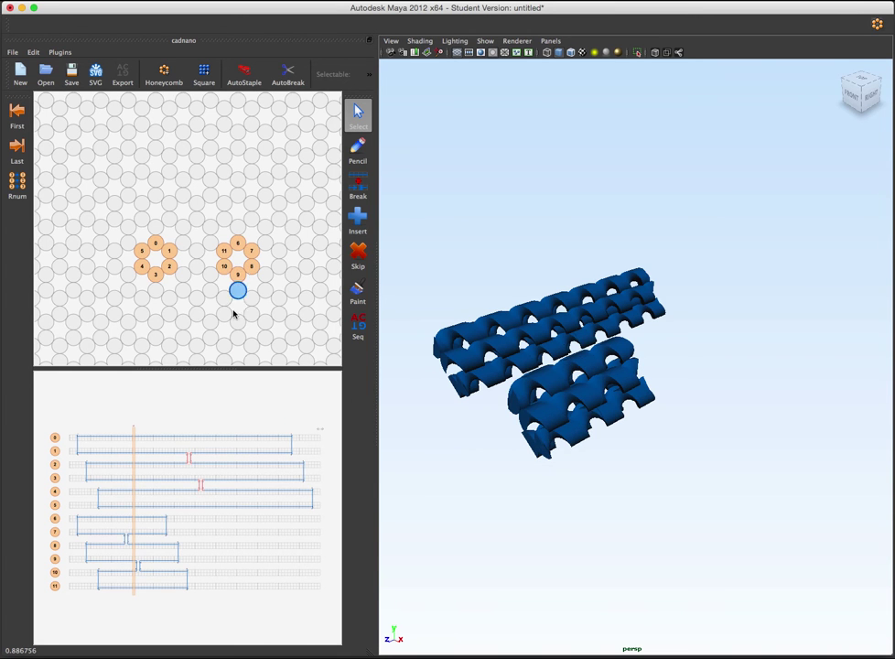
# Shift the second bundle's left strand ends and crossovers rightward, then auto-staple both bundles.
pyautogui.moveTo(225, 614)
pyautogui.mouseDown()
pyautogui.moveTo(158, 518)
pyautogui.moveTo(265, 523)
pyautogui.moveTo(248, 529)
pyautogui.mouseUp()
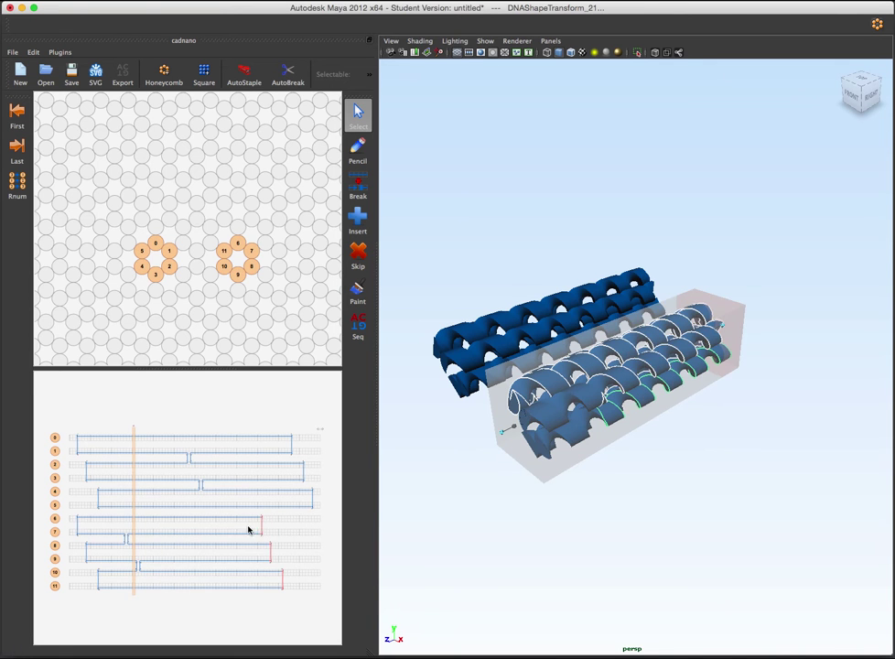
pyautogui.moveTo(165, 611)
pyautogui.mouseDown()
pyautogui.moveTo(71, 518)
pyautogui.moveTo(154, 522)
pyautogui.mouseUp()
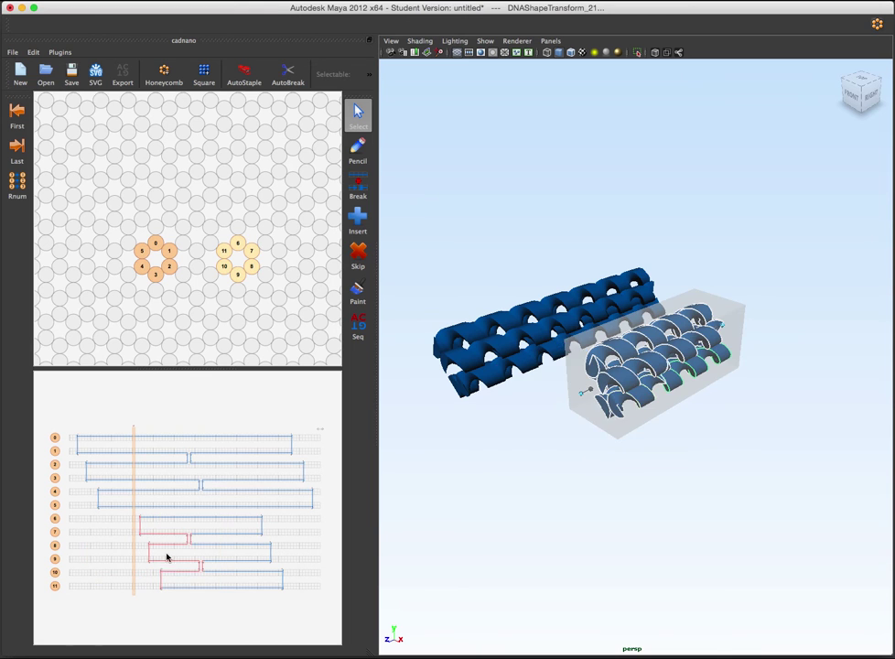
pyautogui.click(233, 636)
pyautogui.moveTo(230, 628)
pyautogui.mouseDown()
pyautogui.moveTo(183, 535)
pyautogui.moveTo(229, 537)
pyautogui.mouseUp()
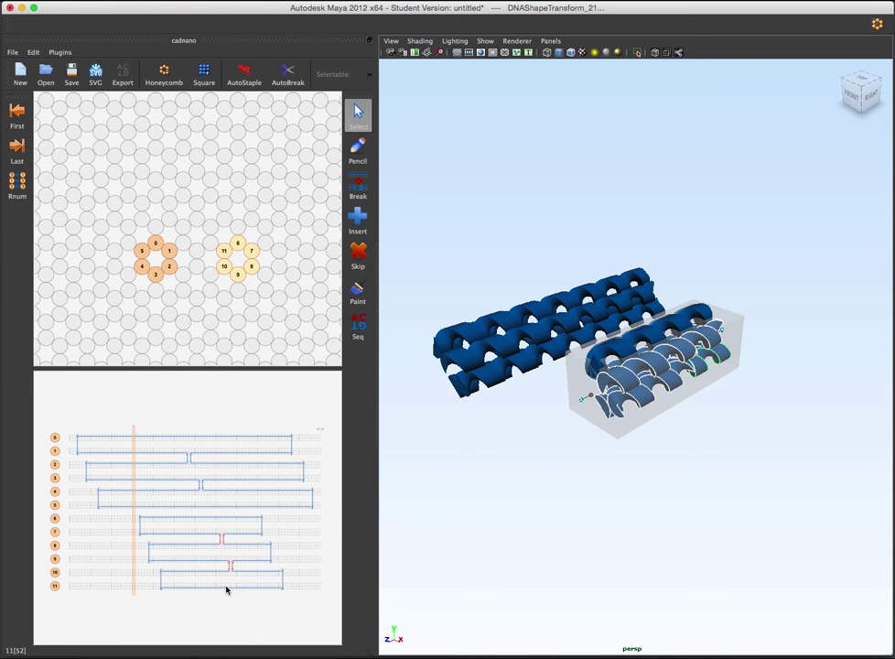
pyautogui.click(230, 615)
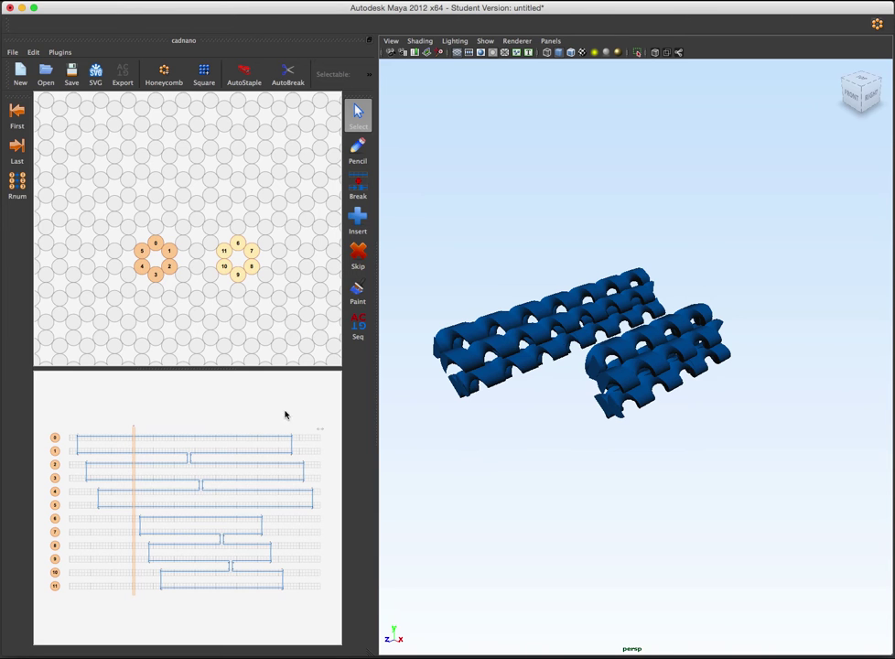
pyautogui.click(247, 87)
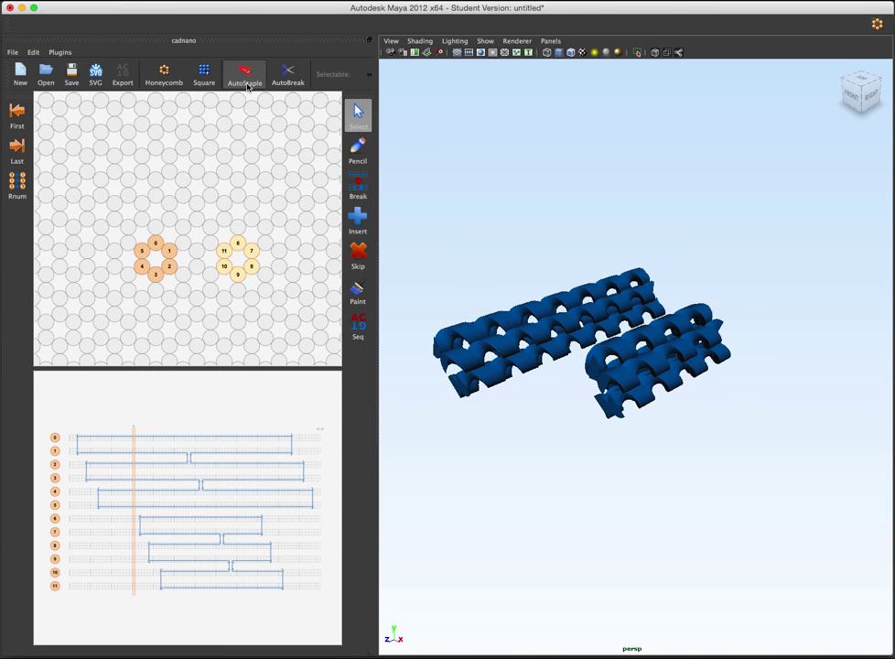
# Paint the first bundle's staples orange-red and the second bundle's staples green.
pyautogui.press('p')
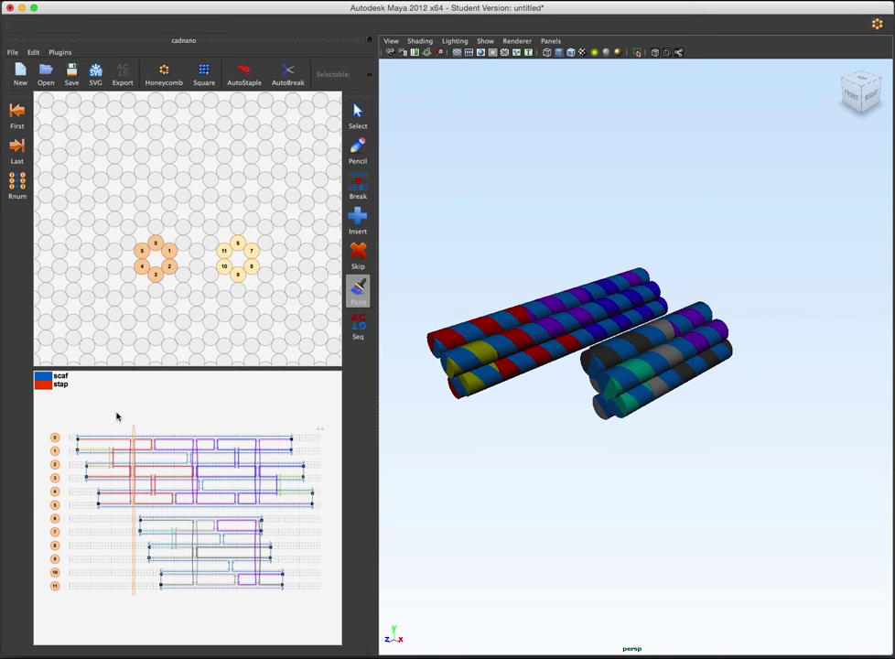
pyautogui.moveTo(116, 416); pyautogui.dragTo(308, 494)
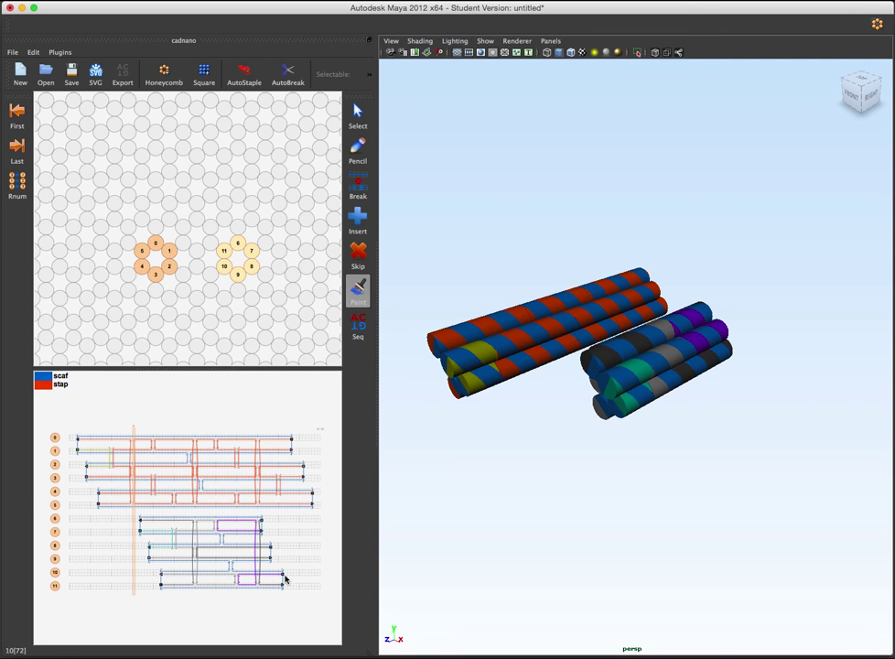
pyautogui.click(111, 452)
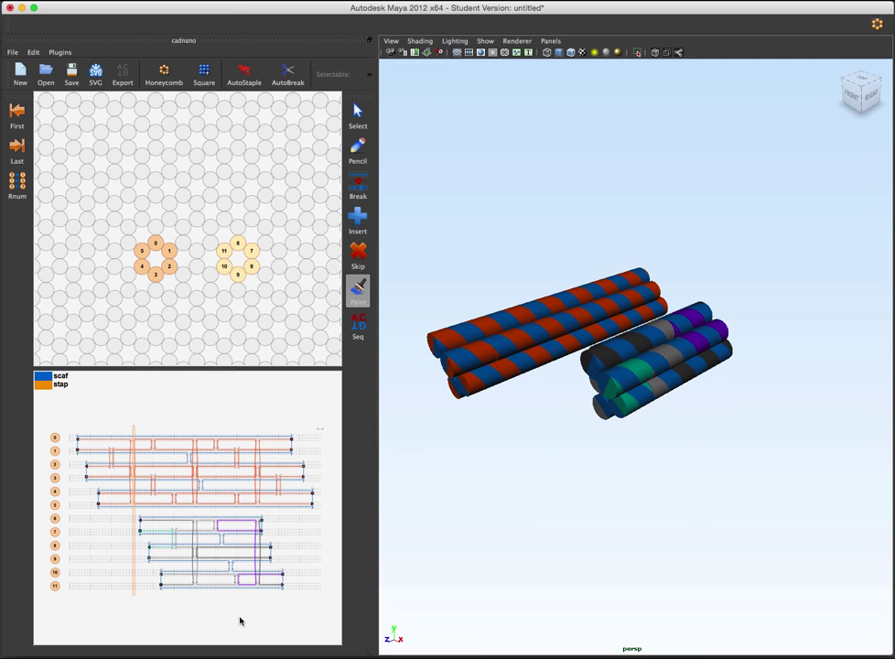
pyautogui.moveTo(289, 631); pyautogui.dragTo(128, 522)
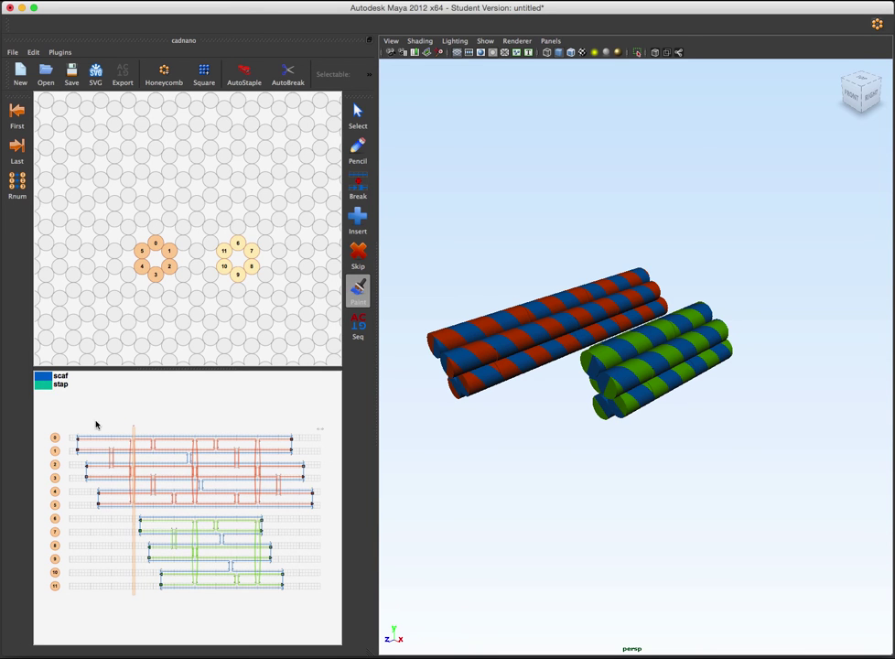
# Repaint the first bundle's staples, settling on red, and orbit the bundles upright.
pyautogui.moveTo(79, 416); pyautogui.dragTo(149, 440)
pyautogui.moveTo(69, 416); pyautogui.dragTo(332, 508)
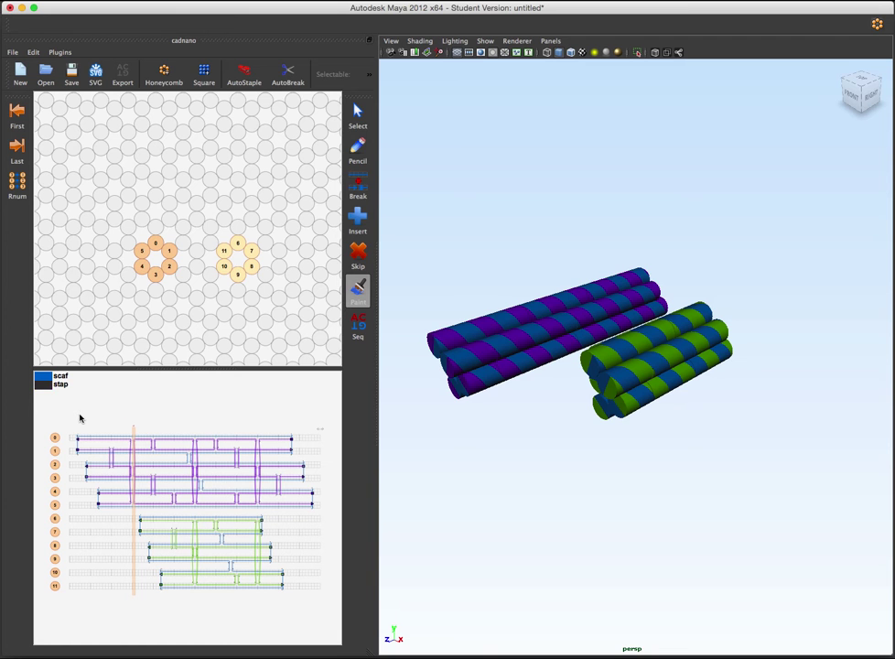
pyautogui.moveTo(77, 414); pyautogui.dragTo(308, 510)
pyautogui.moveTo(570, 439)
pyautogui.keyDown('alt'); pyautogui.mouseDown()
pyautogui.moveTo(615, 439)
pyautogui.moveTo(647, 457)
pyautogui.moveTo(574, 451)
pyautogui.moveTo(562, 363)
pyautogui.moveTo(647, 449)
pyautogui.moveTo(617, 481)
pyautogui.moveTo(629, 485)
pyautogui.mouseUp(); pyautogui.keyUp('alt')
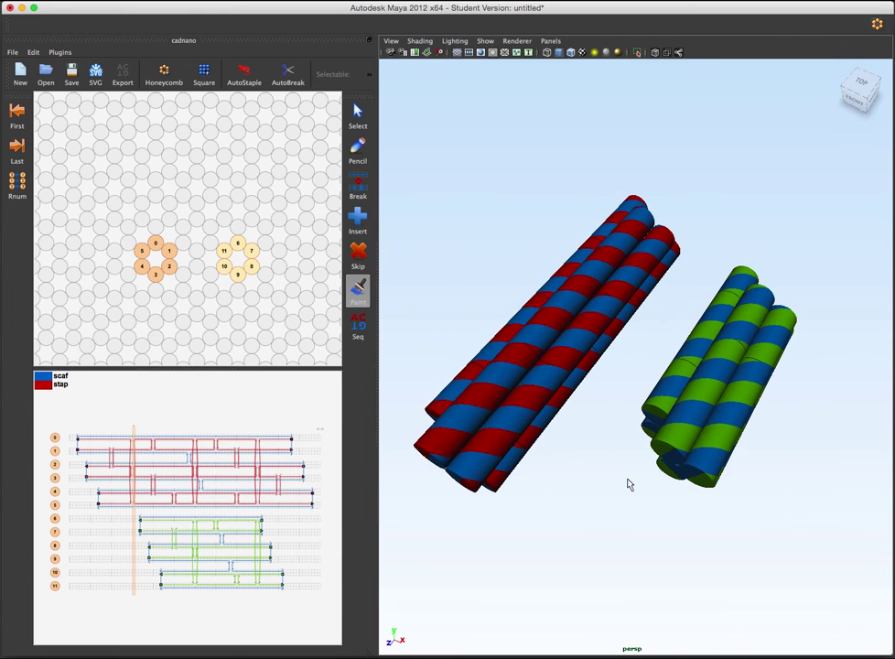
# Close cadnano, smooth-shade both bundles, and switch to the Persp/Outliner layout.
pyautogui.click(876, 25)
pyautogui.click(876, 25)
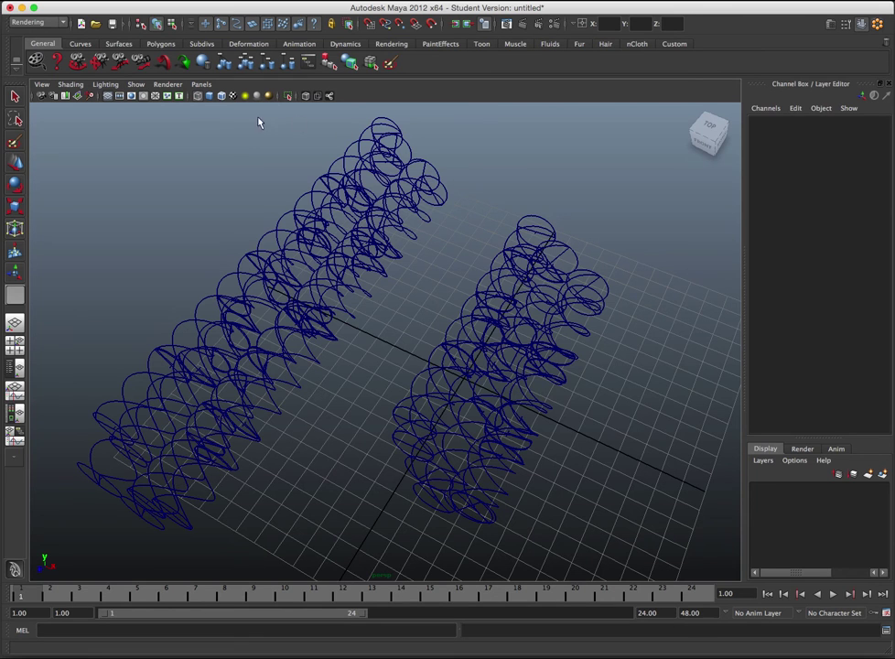
pyautogui.click(208, 96)
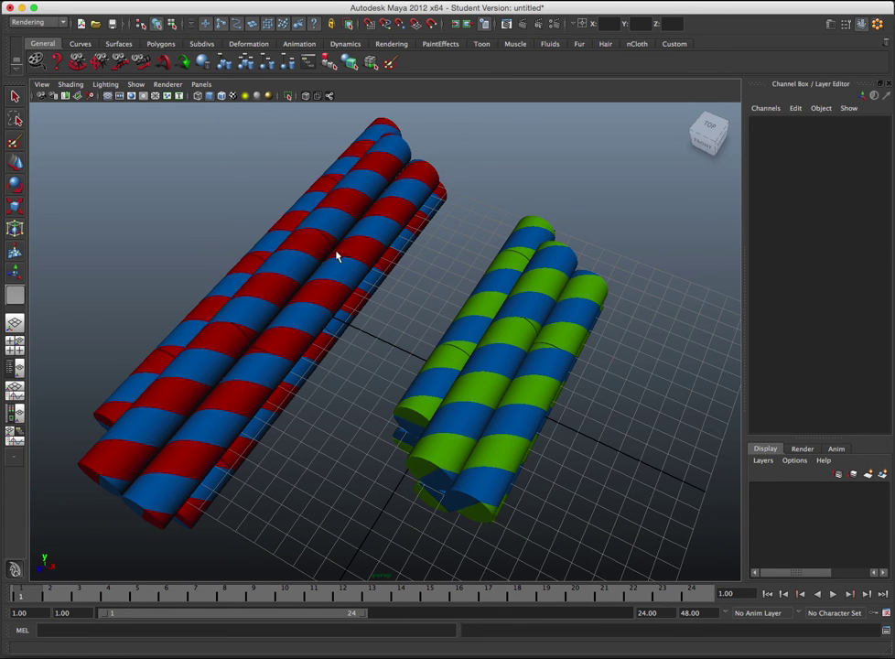
pyautogui.moveTo(434, 415)
pyautogui.keyDown('alt'); pyautogui.mouseDown()
pyautogui.moveTo(373, 436)
pyautogui.moveTo(392, 410)
pyautogui.mouseUp(); pyautogui.keyUp('alt')
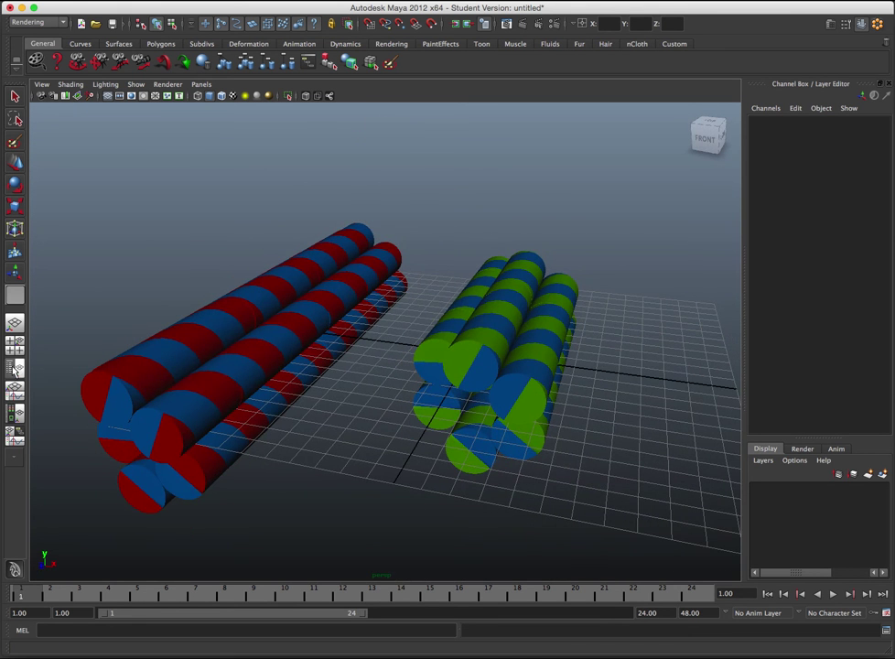
pyautogui.click(15, 368)
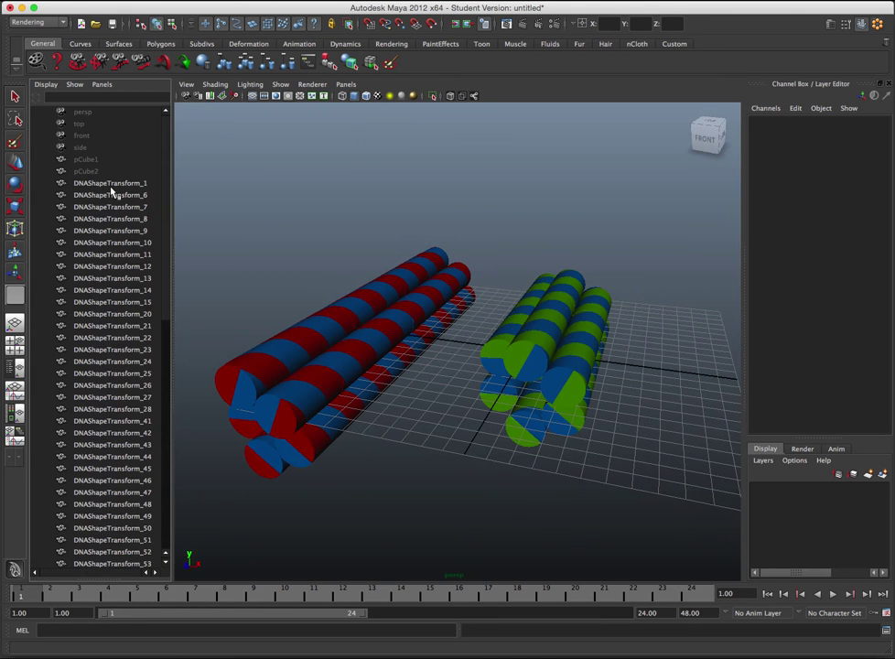
# Select every DNAShapeTransform node in the Outliner and group them with Ctrl+G.
pyautogui.click(110, 183)
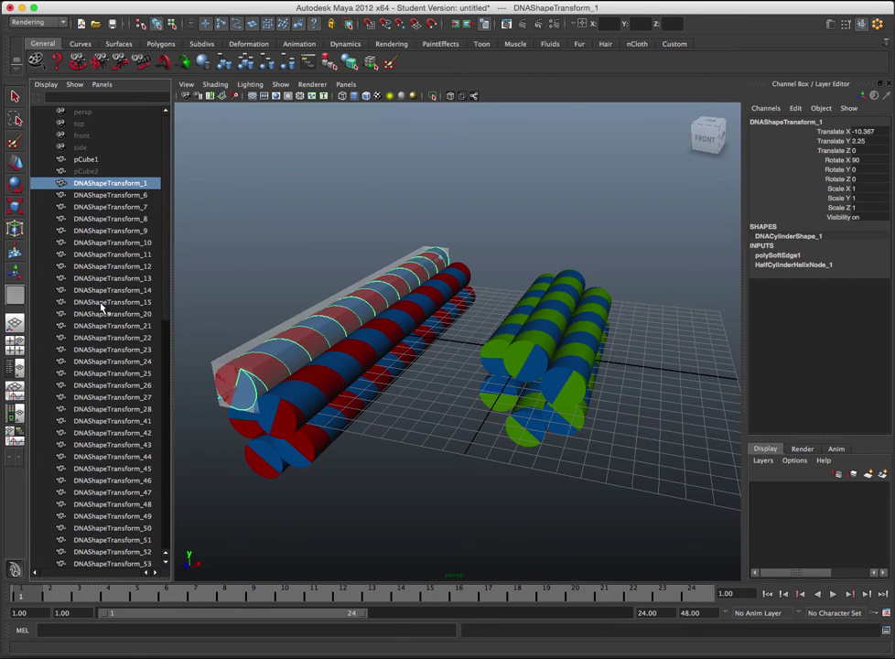
pyautogui.scroll(-8, 110, 339)
pyautogui.scroll(-2, 124, 373)
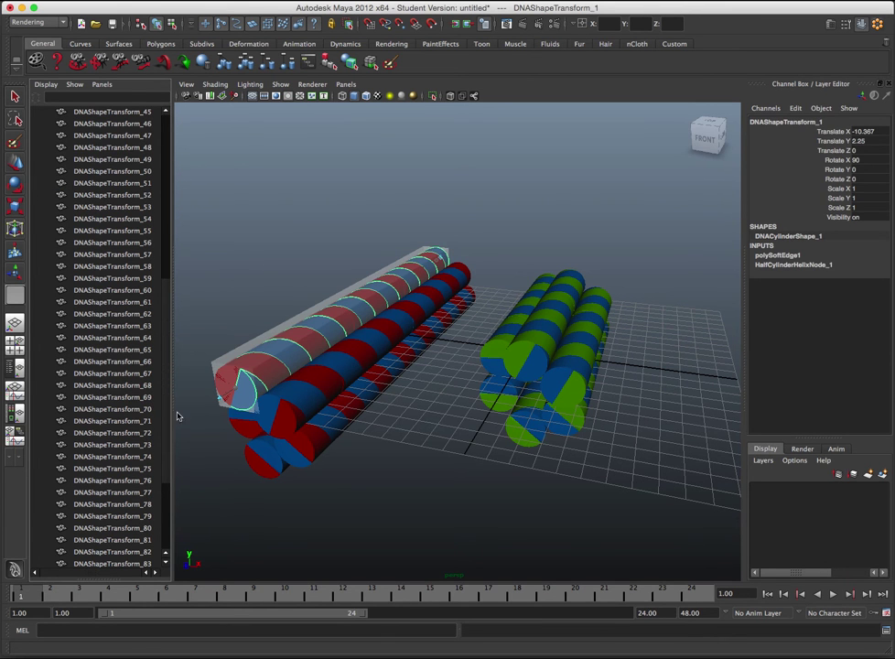
pyautogui.click(236, 206)
pyautogui.moveTo(236, 206); pyautogui.dragTo(665, 507)
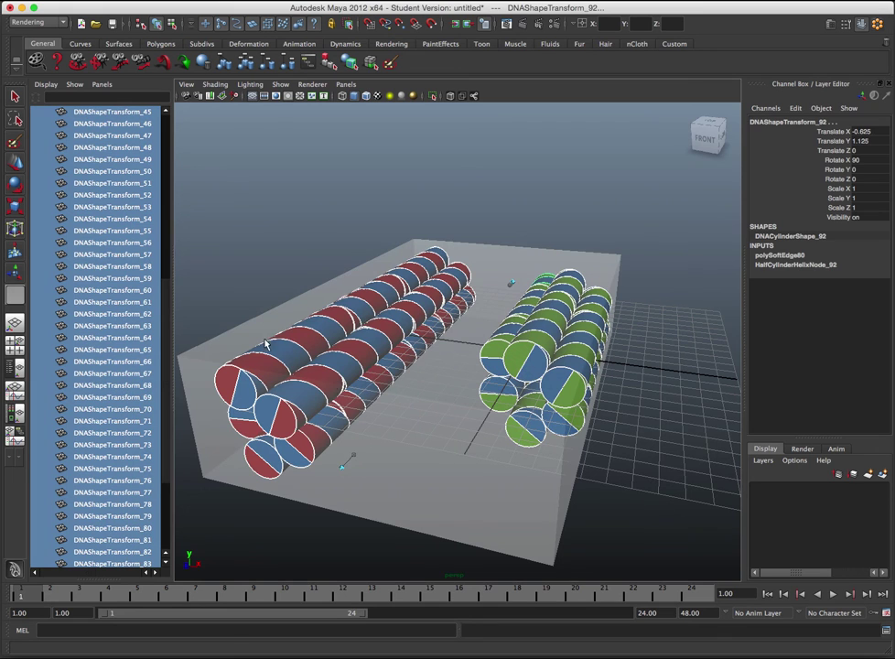
pyautogui.scroll(2, 129, 361)
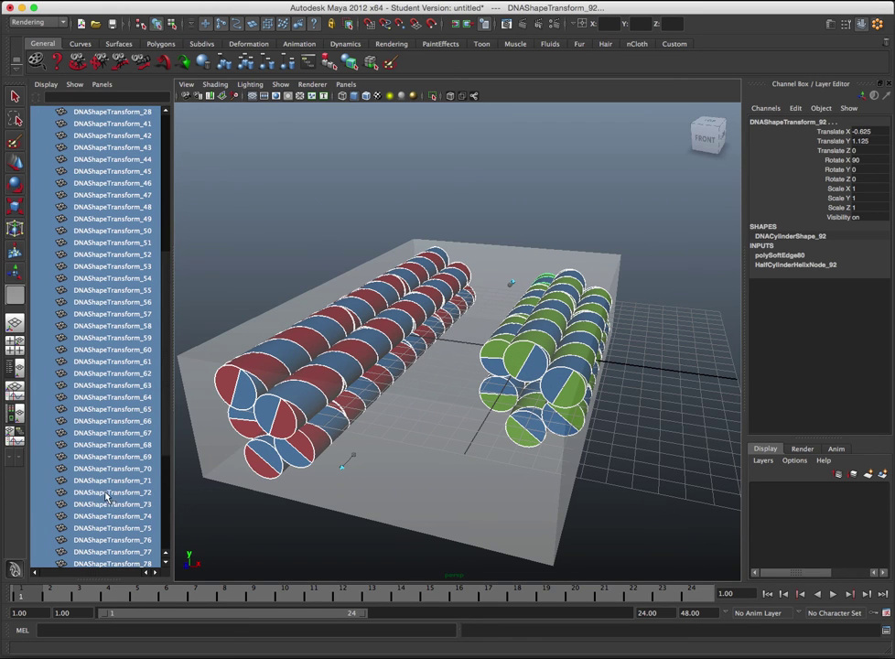
pyautogui.scroll(8, 84, 375)
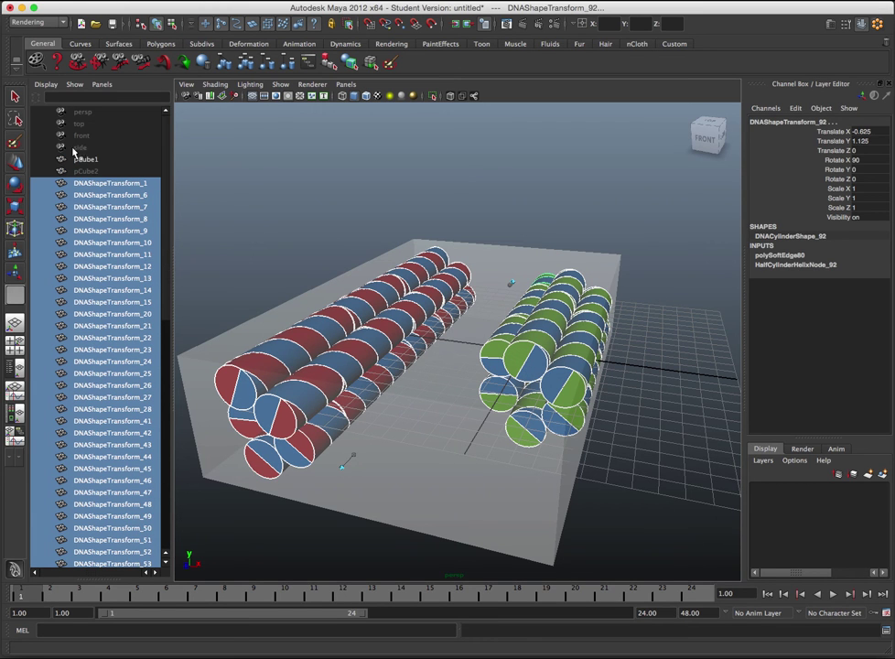
pyautogui.scroll(-3, 75, 183)
pyautogui.scroll(-10, 92, 339)
pyautogui.scroll(5, 114, 388)
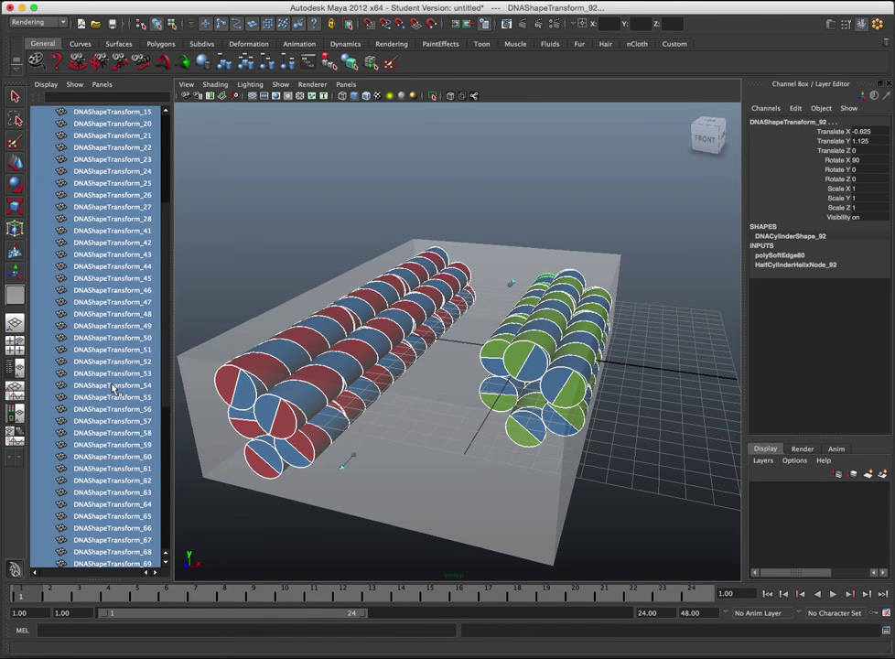
pyautogui.scroll(8, 92, 293)
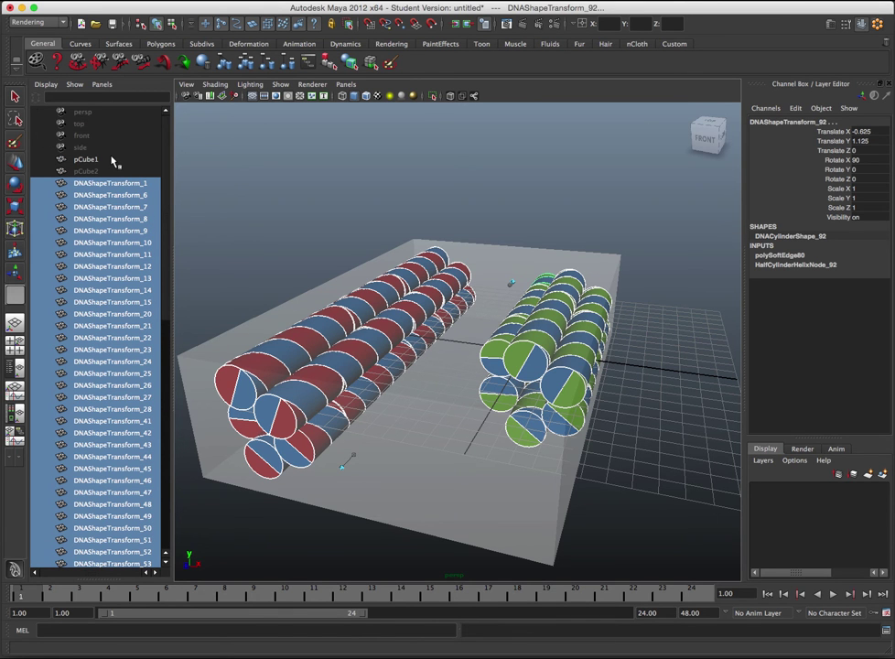
pyautogui.hotkey('ctrl', 'g')
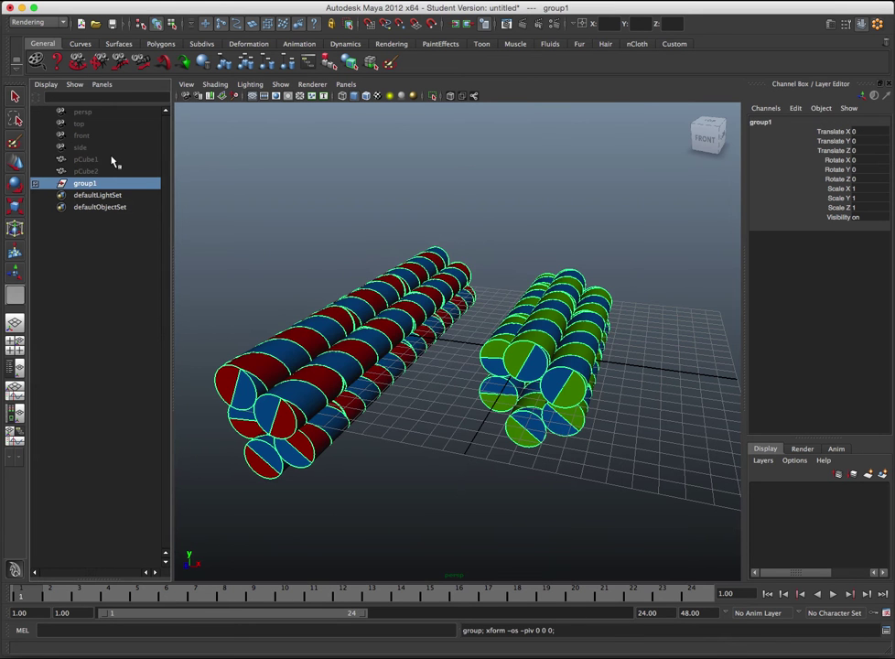
# Open and resize the Script Editor, reviewing the logged select and group commands.
pyautogui.click(886, 629)
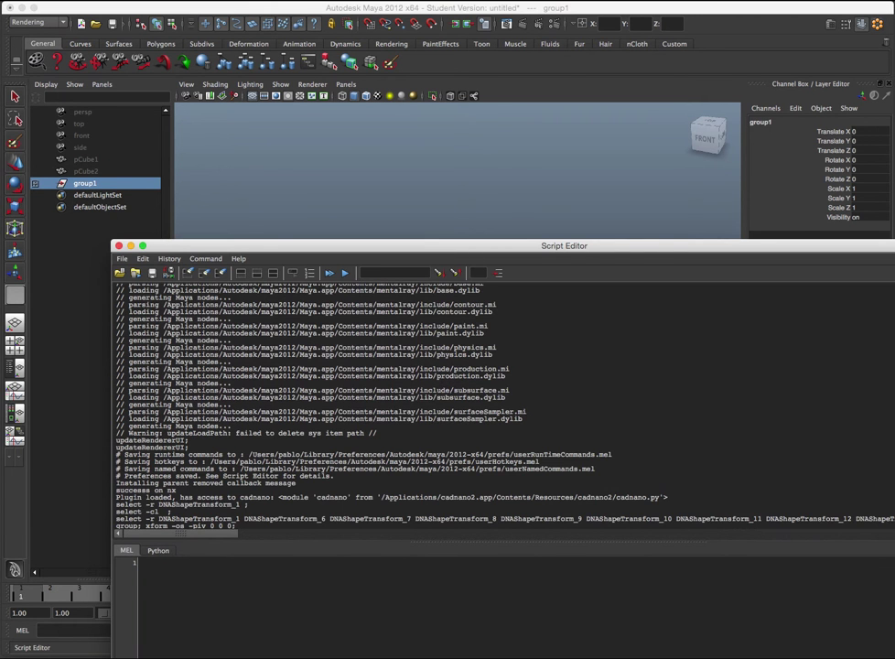
pyautogui.moveTo(892, 655); pyautogui.dragTo(850, 630)
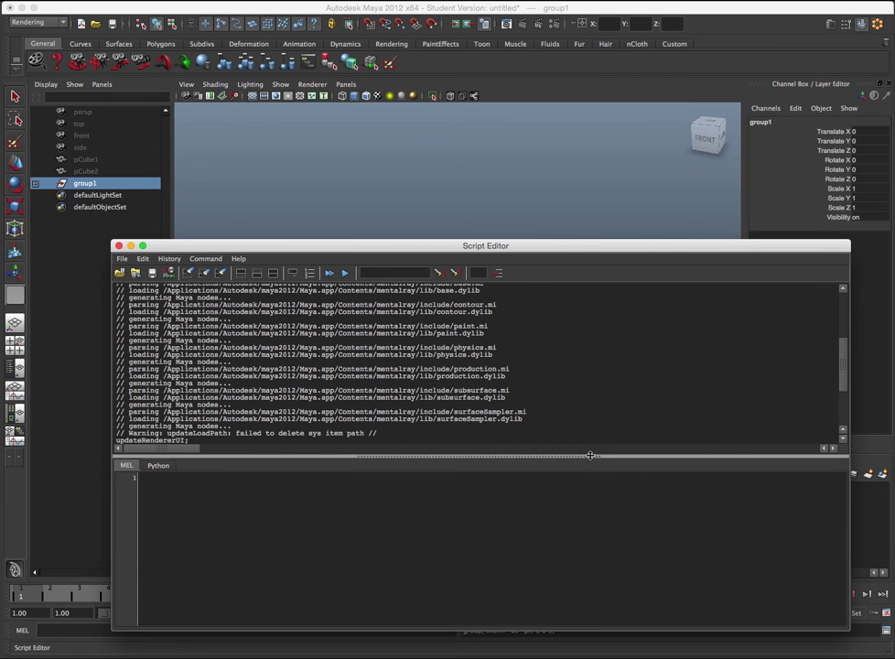
pyautogui.moveTo(597, 459); pyautogui.dragTo(586, 512)
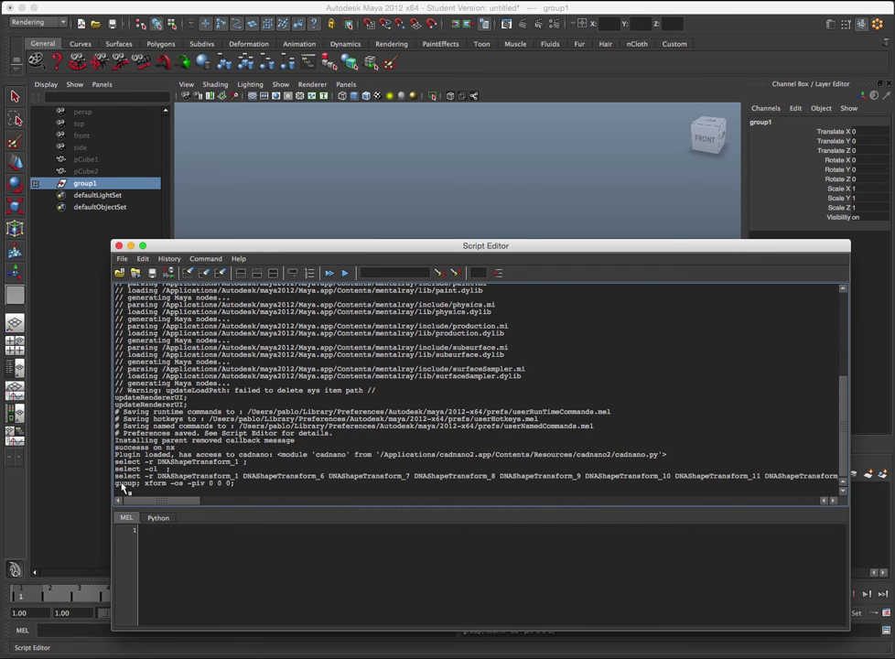
pyautogui.moveTo(142, 483); pyautogui.dragTo(240, 476)
pyautogui.click(195, 389)
pyautogui.moveTo(194, 245); pyautogui.dragTo(229, 249)
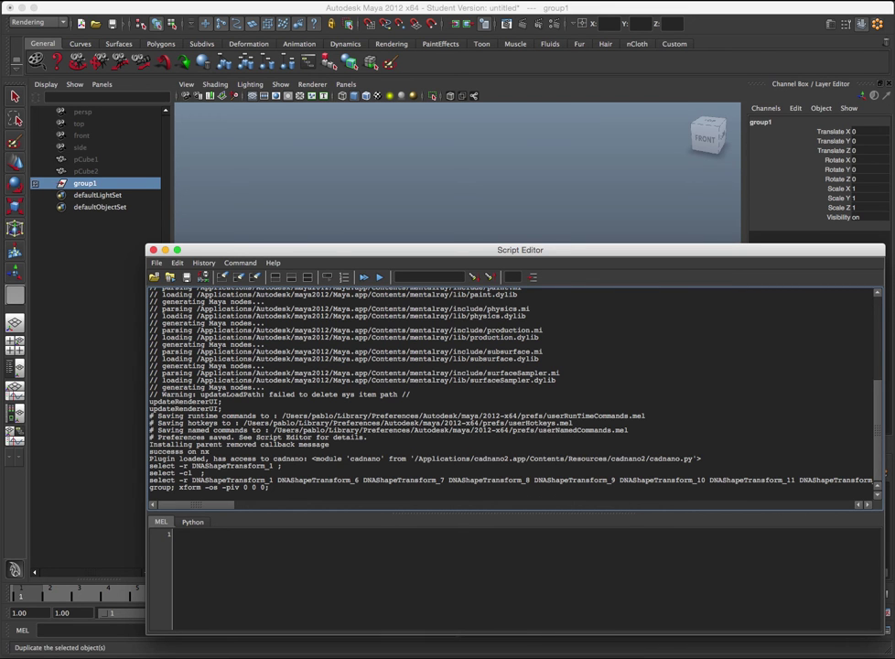
# Duplicate group1 as group2, hide group1, and select group2.
pyautogui.hotkey('ctrl', 'd')
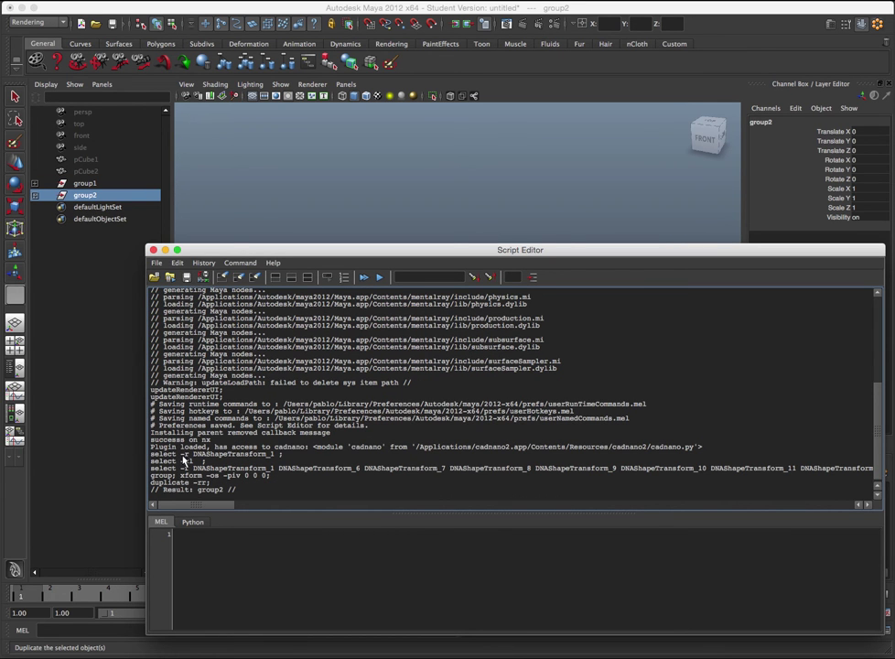
pyautogui.doubleClick(180, 482)
pyautogui.click(96, 183)
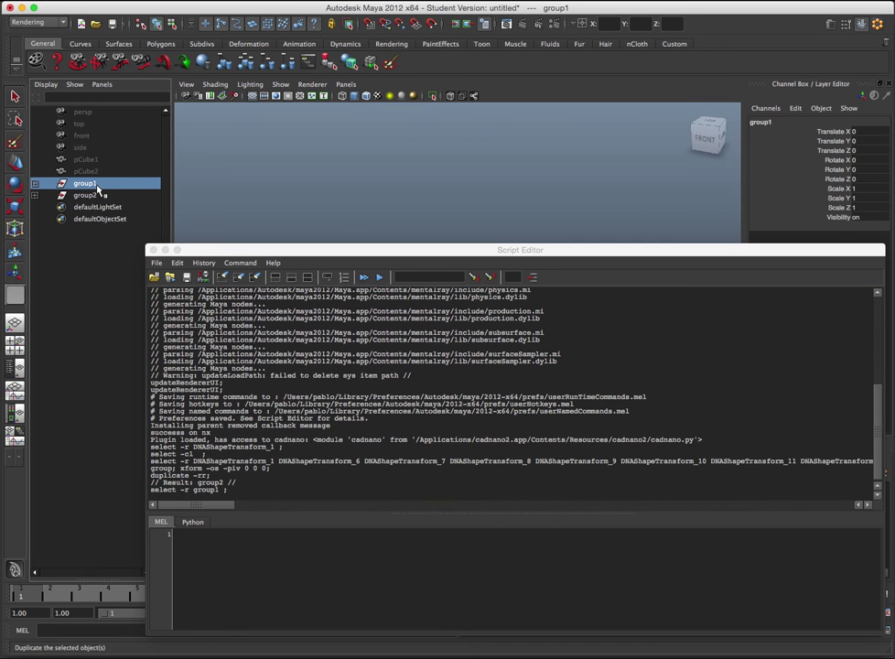
pyautogui.hotkey('ctrl', 'h')
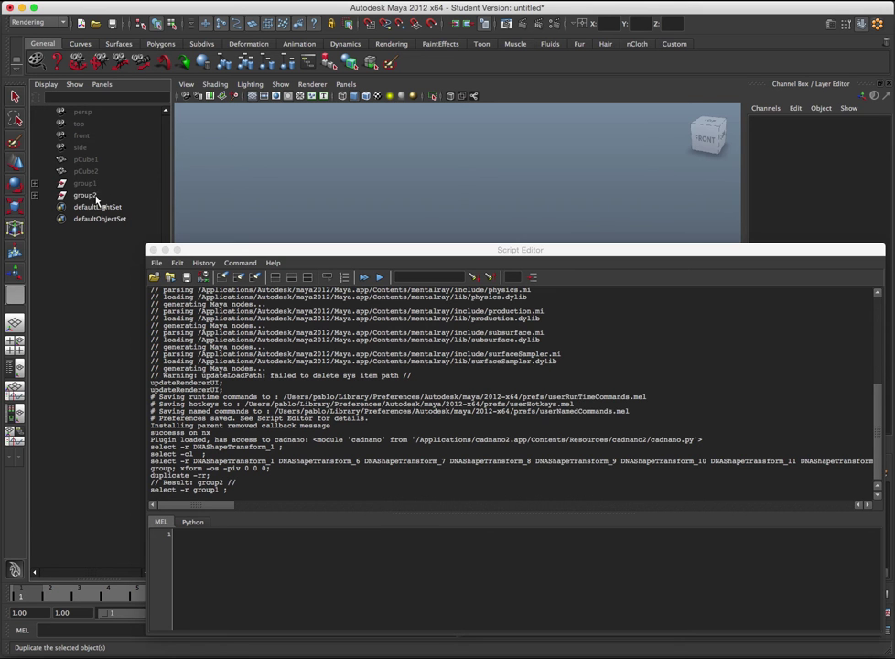
pyautogui.click(88, 194)
# Close the Script Editor, lift group2 to Translate Y 8.859, and open group1's Attribute Editor.
pyautogui.click(153, 250)
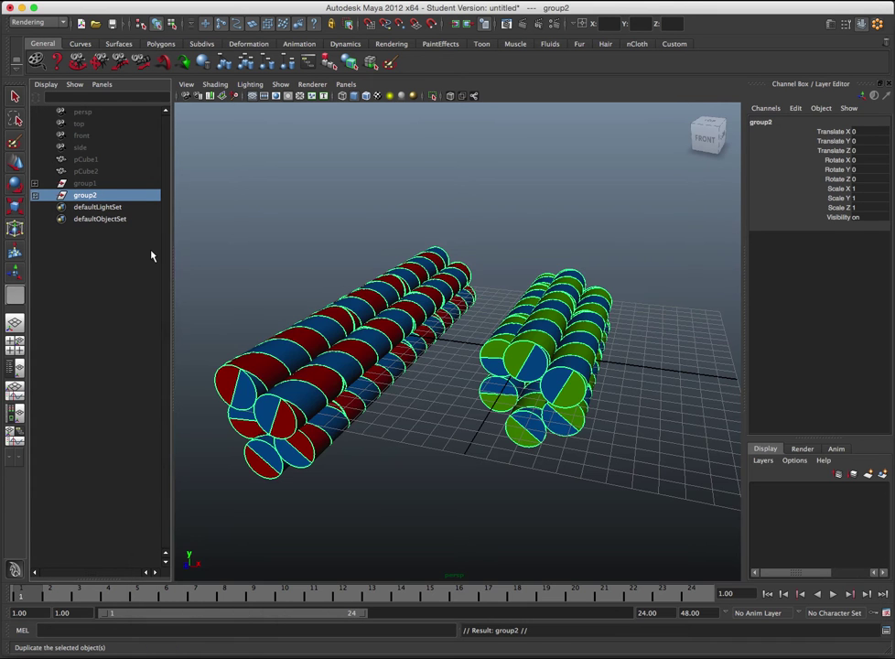
pyautogui.click(85, 183)
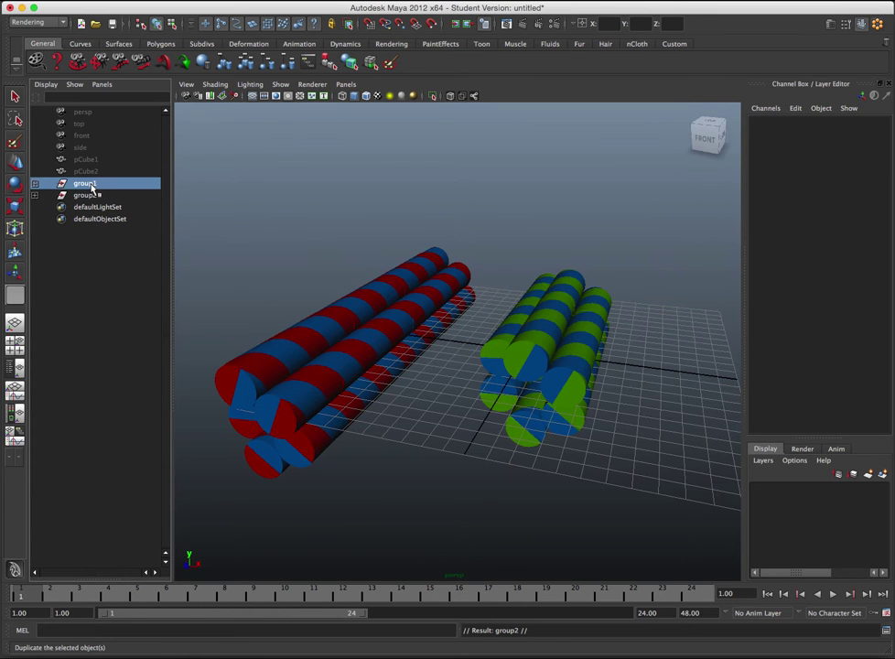
pyautogui.click(149, 196)
pyautogui.press('w')
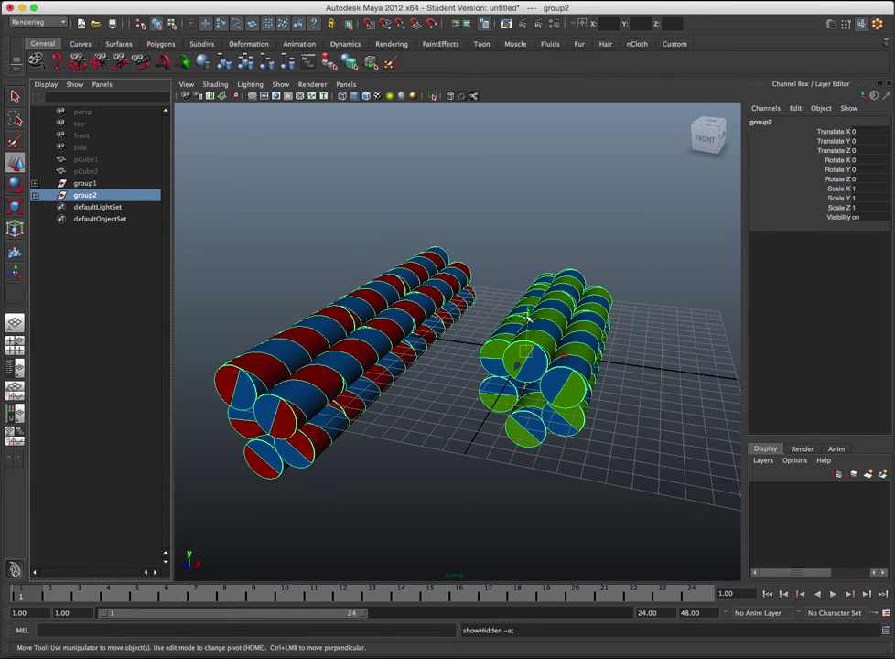
pyautogui.moveTo(526, 315); pyautogui.dragTo(503, 167)
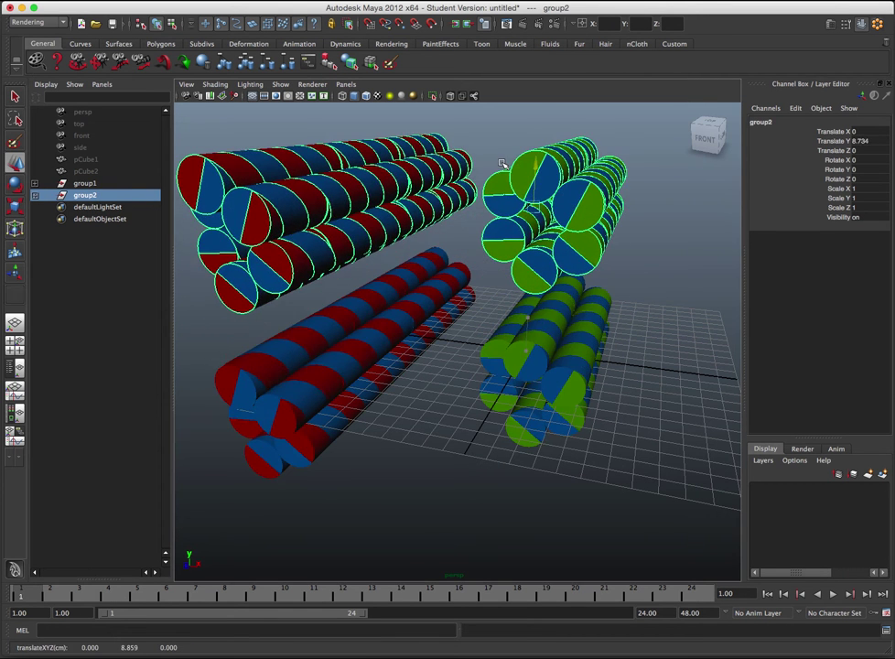
pyautogui.click(85, 183)
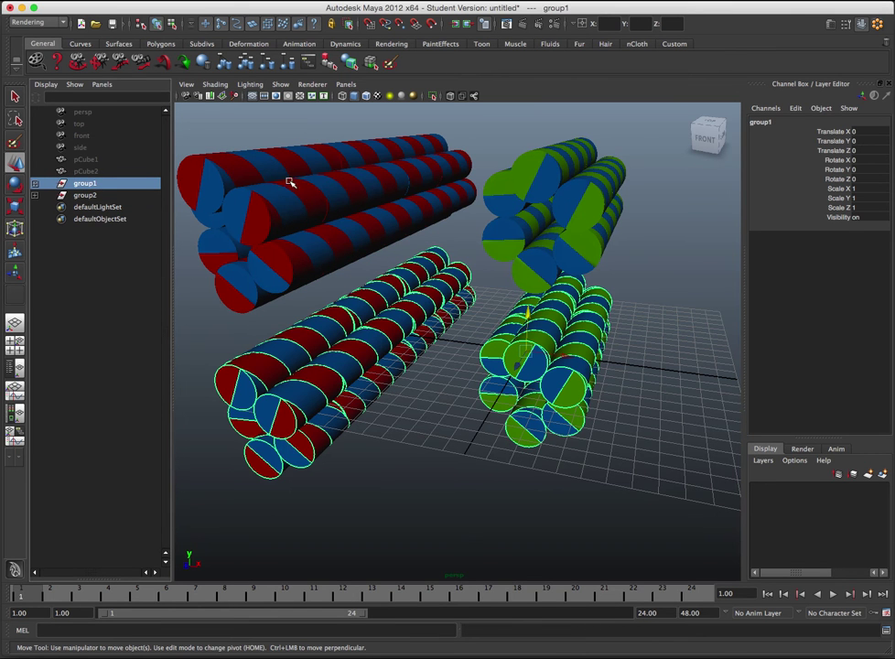
pyautogui.click(830, 24)
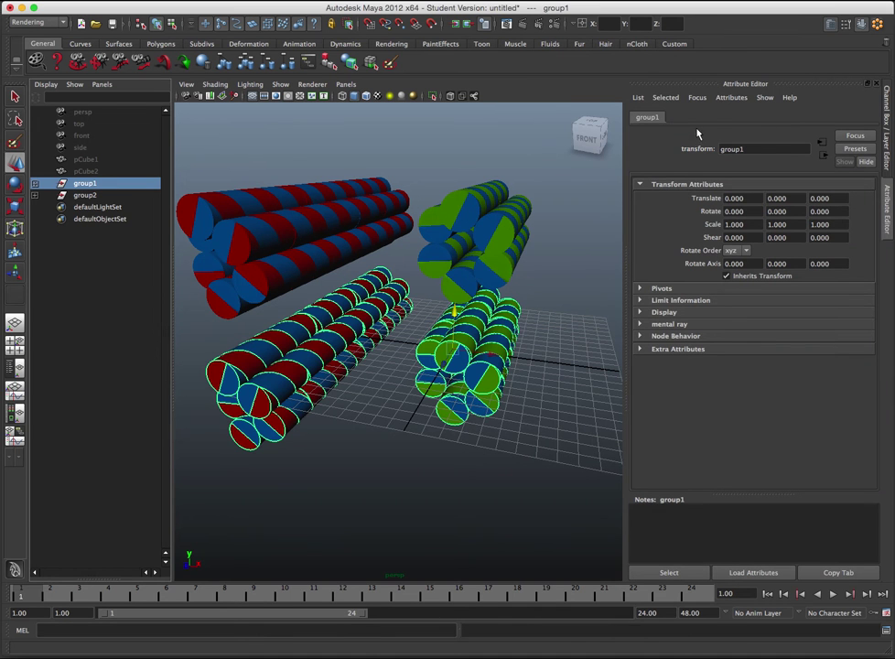
pyautogui.click(304, 317)
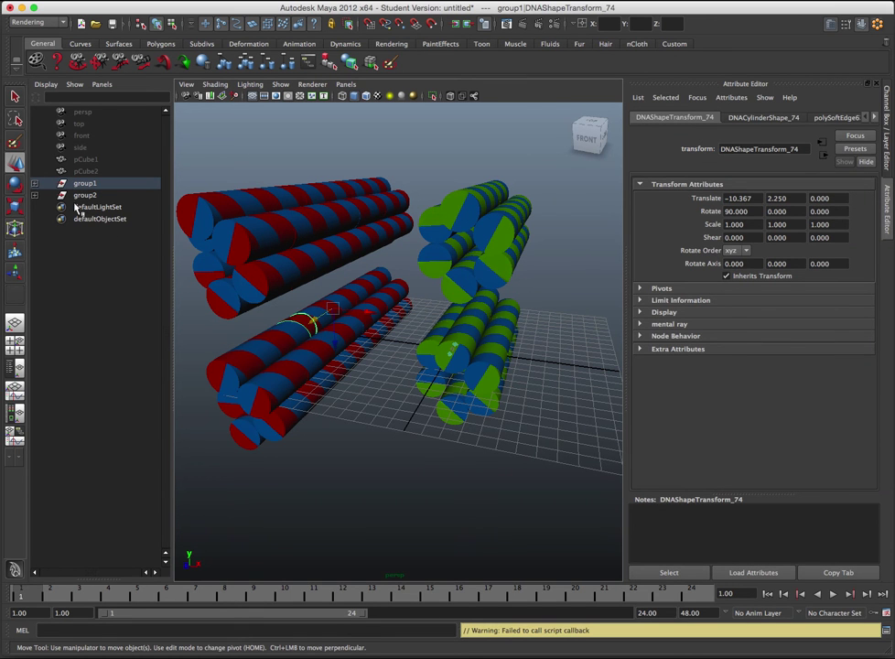
pyautogui.click(873, 118)
pyautogui.click(874, 117)
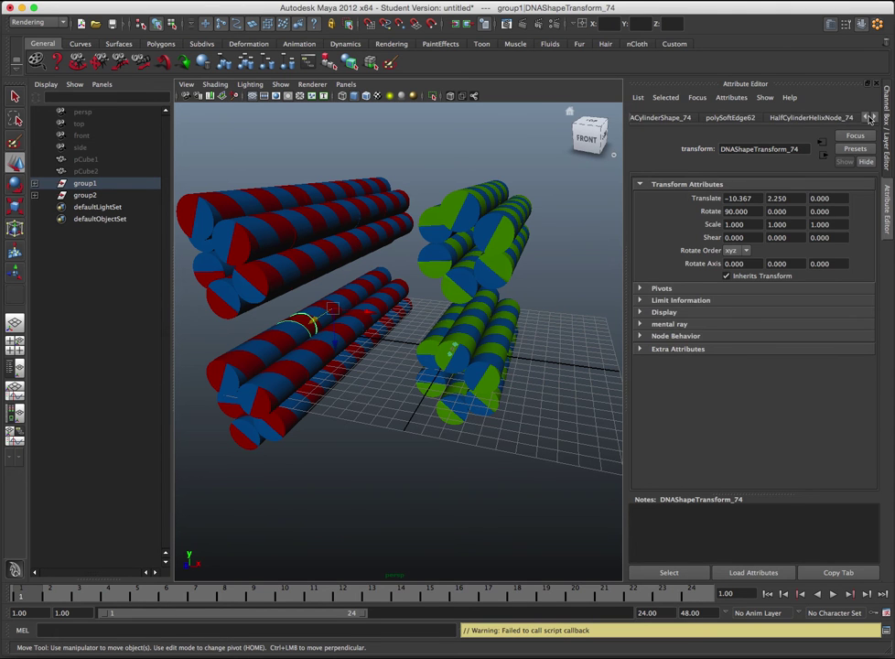
pyautogui.click(811, 117)
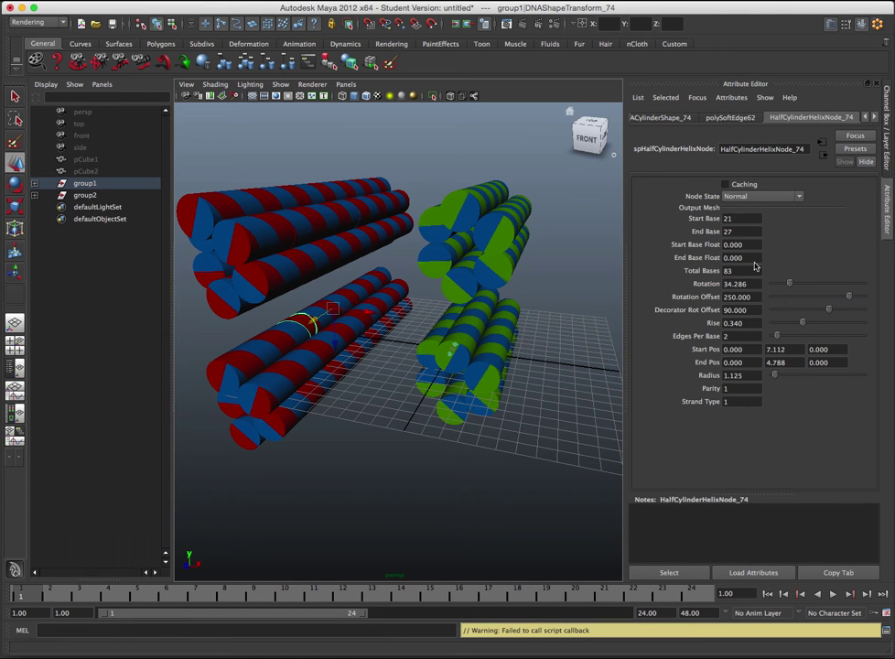
pyautogui.moveTo(791, 287); pyautogui.dragTo(792, 288)
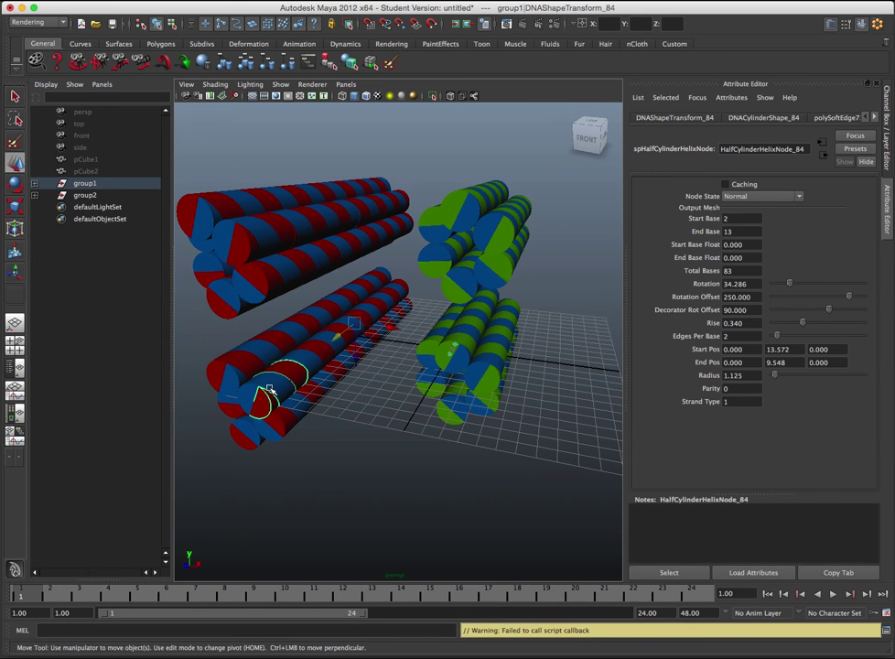
pyautogui.moveTo(791, 291)
pyautogui.mouseDown()
pyautogui.moveTo(773, 291)
pyautogui.moveTo(802, 283)
pyautogui.mouseUp()
pyautogui.hotkey('ctrl', 'z')
pyautogui.hotkey('ctrl', 'z')
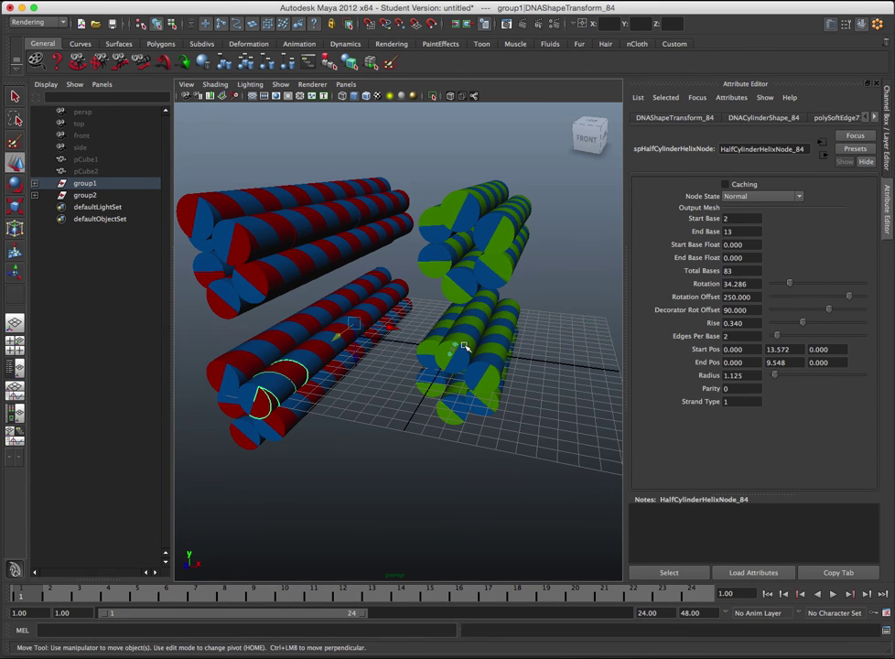
pyautogui.click(465, 347)
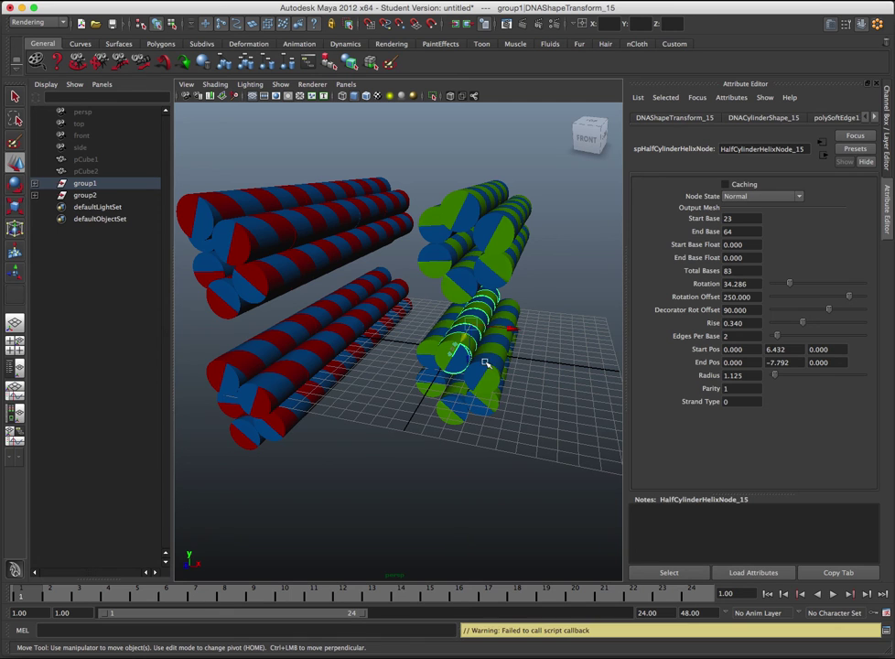
pyautogui.click(245, 261)
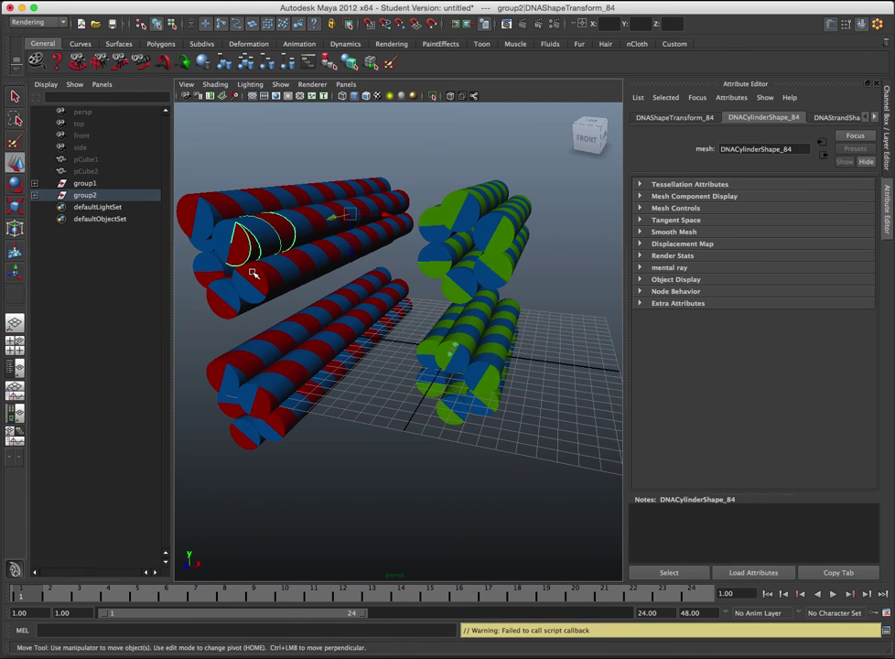
pyautogui.click(833, 117)
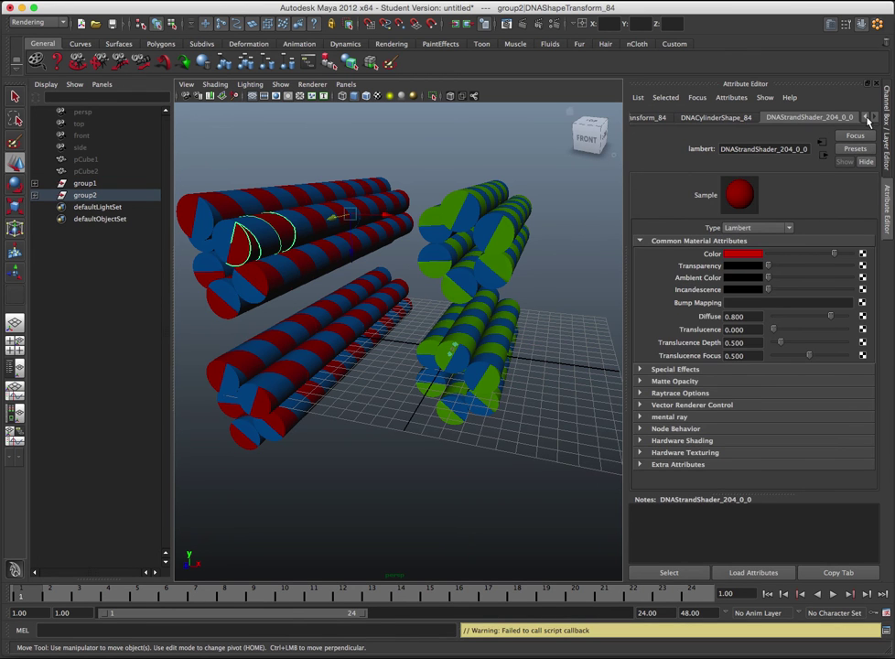
pyautogui.click(864, 118)
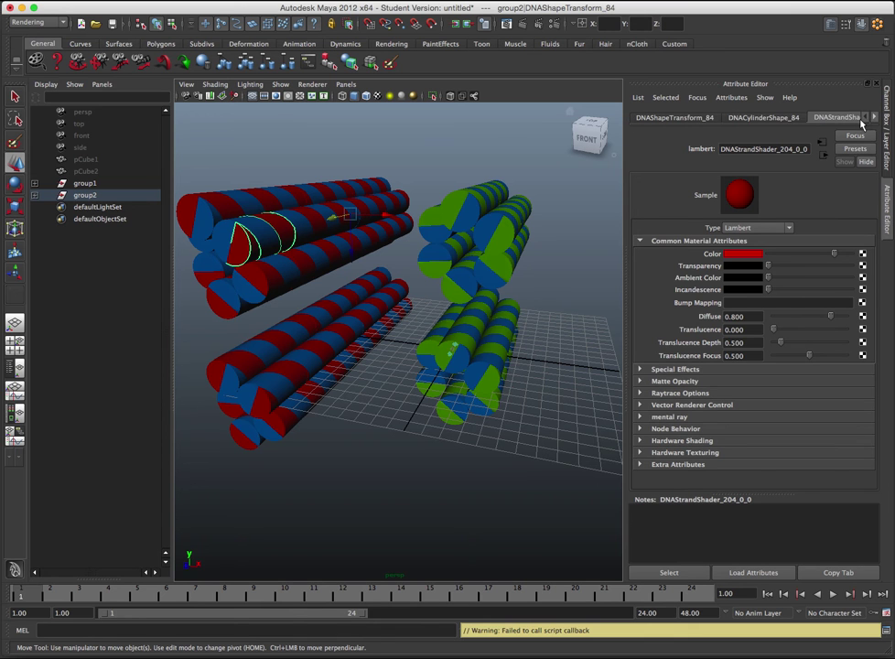
pyautogui.click(873, 118)
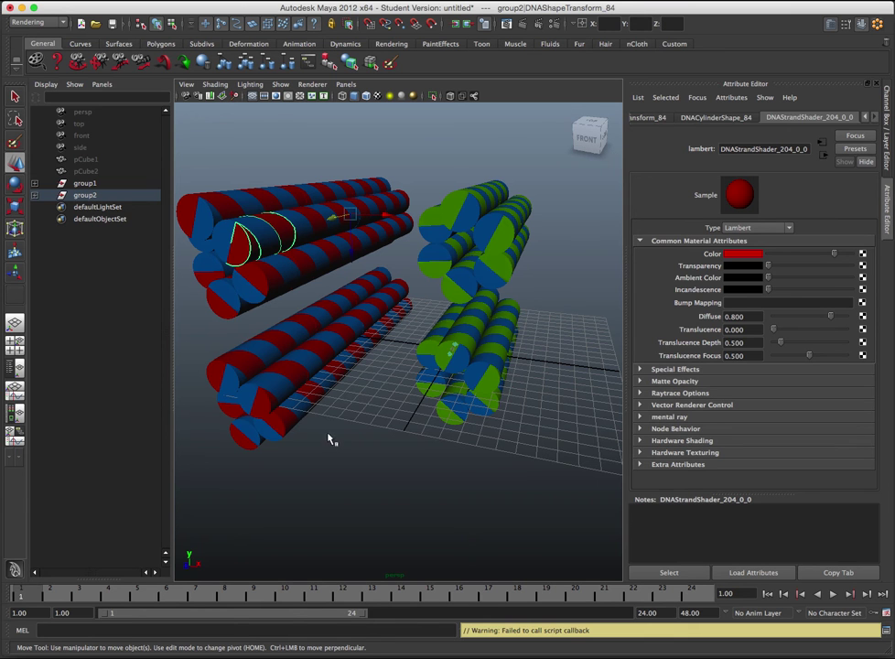
pyautogui.click(331, 439)
pyautogui.click(87, 184)
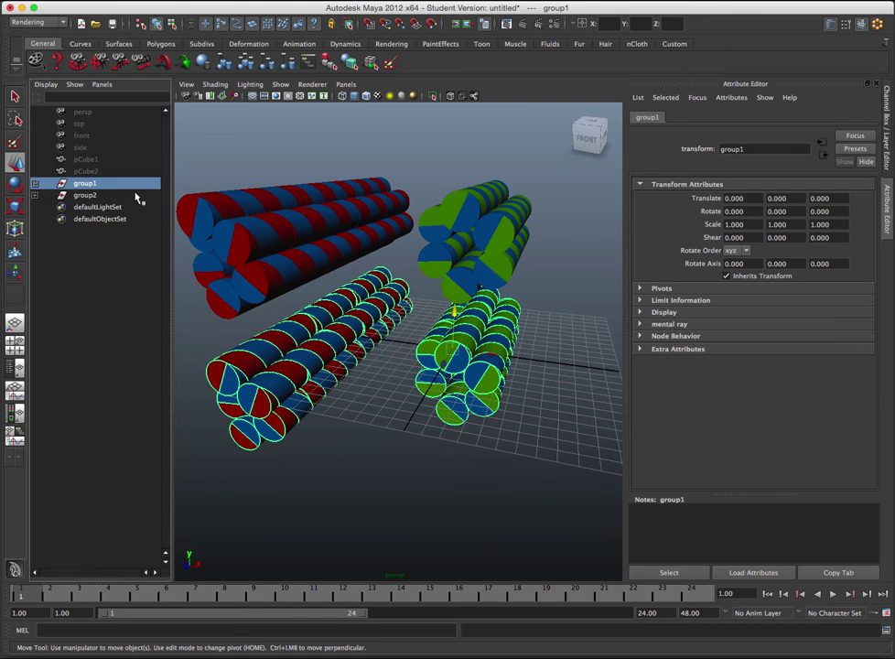
# Hide group1, set group2's Translate Y to 0, and clear the selection.
pyautogui.hotkey('ctrl', 'h')
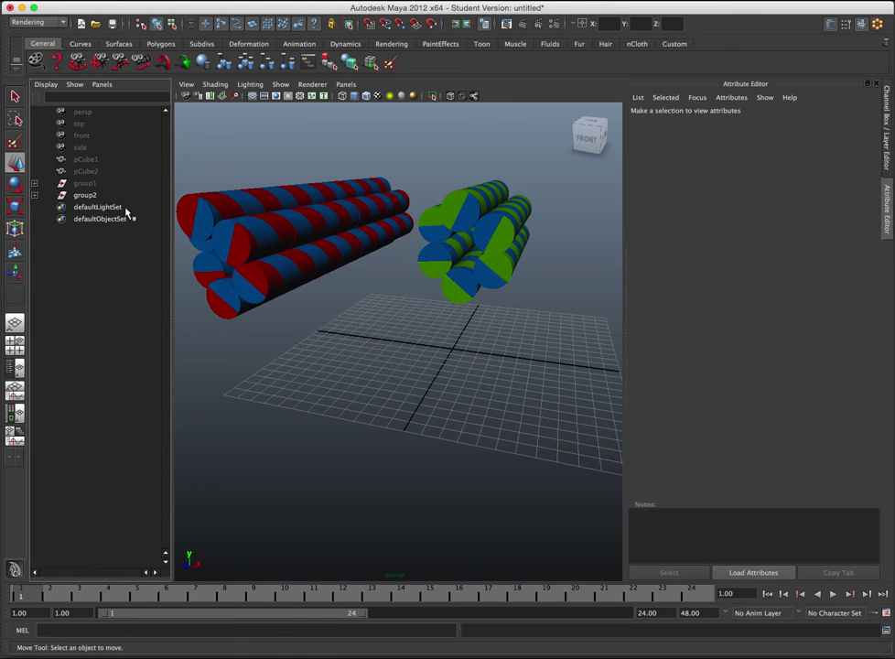
pyautogui.click(85, 194)
pyautogui.click(776, 198)
pyautogui.doubleClick(775, 198)
pyautogui.write('0')
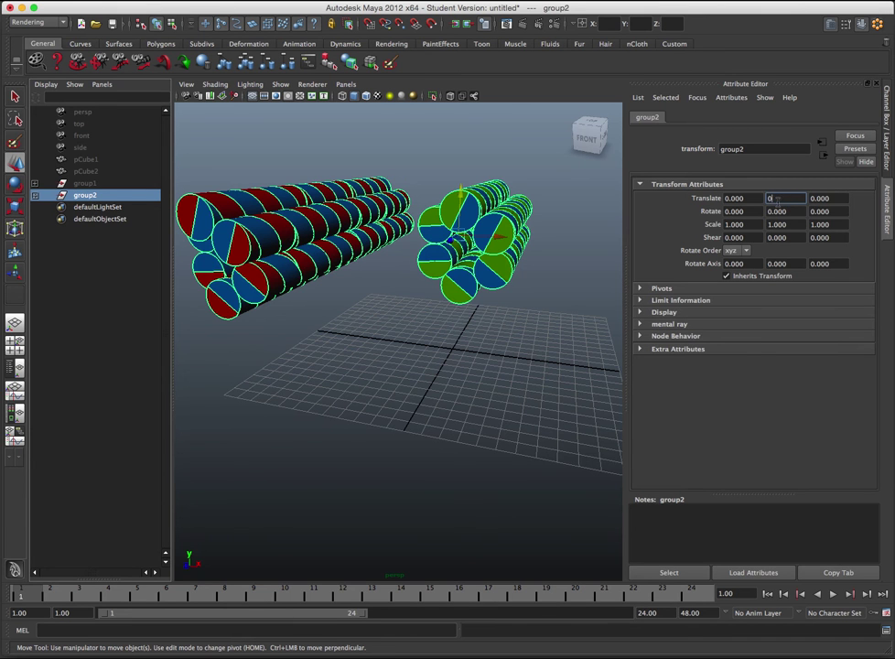
pyautogui.press('Return')
pyautogui.click(373, 437)
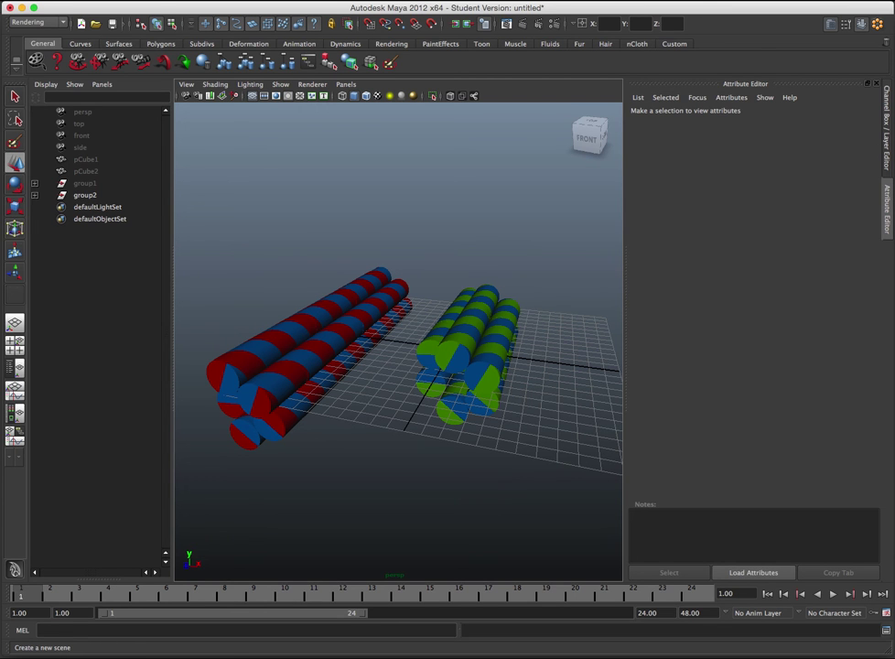
# Create a NURBS plane scaled to 1000 in X and Z, then deselect it.
pyautogui.click(18, 2)
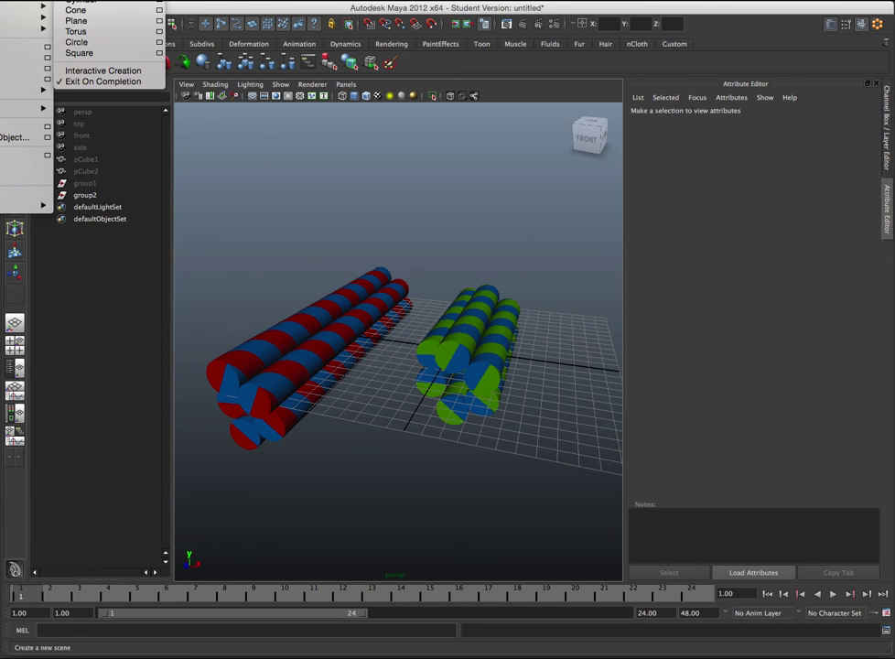
pyautogui.press('Escape')
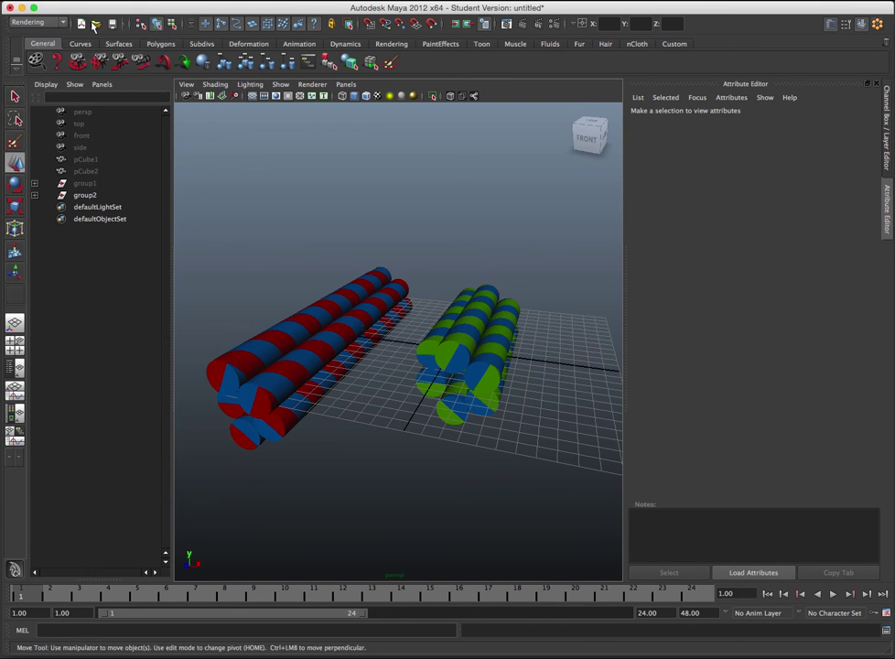
pyautogui.click(734, 224)
pyautogui.write('1')
pyautogui.press('Tab')
pyautogui.press('Tab')
pyautogui.write('10')
pyautogui.press('Tab')
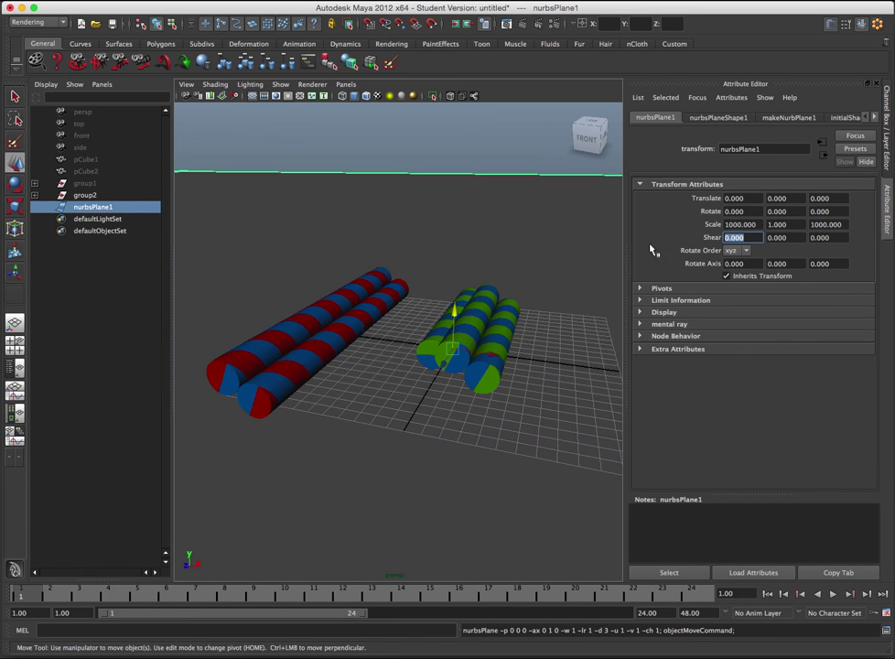
pyautogui.click(402, 149)
# Select group2 and show the four-view layout, zooming into the orthographic views.
pyautogui.click(106, 195)
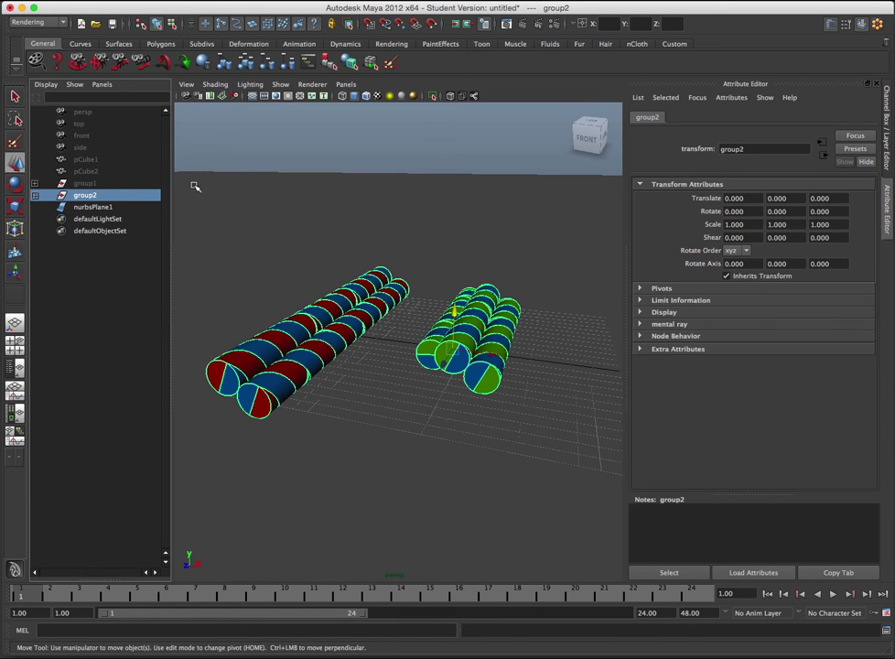
pyautogui.click(13, 344)
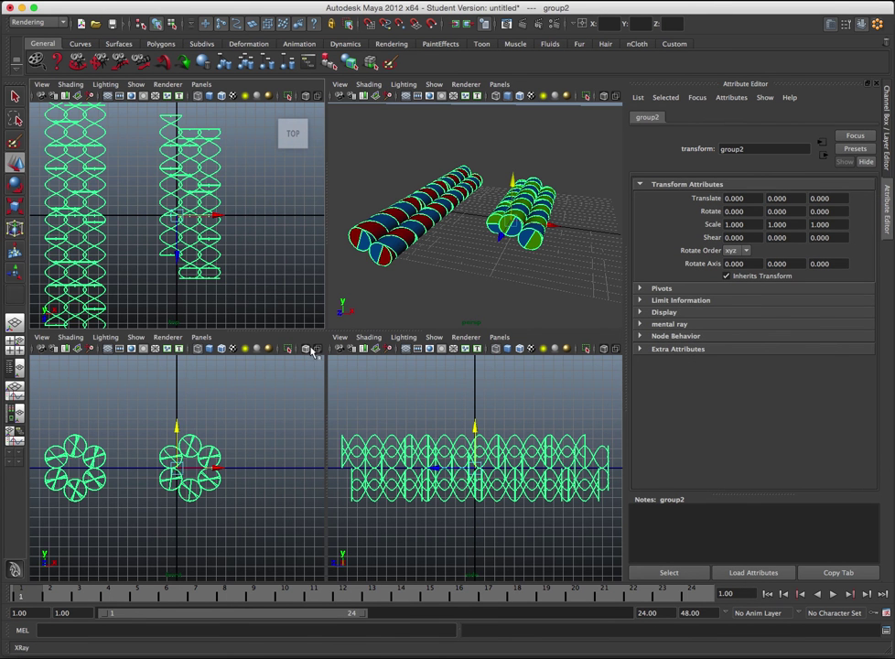
pyautogui.scroll(3, 260, 274)
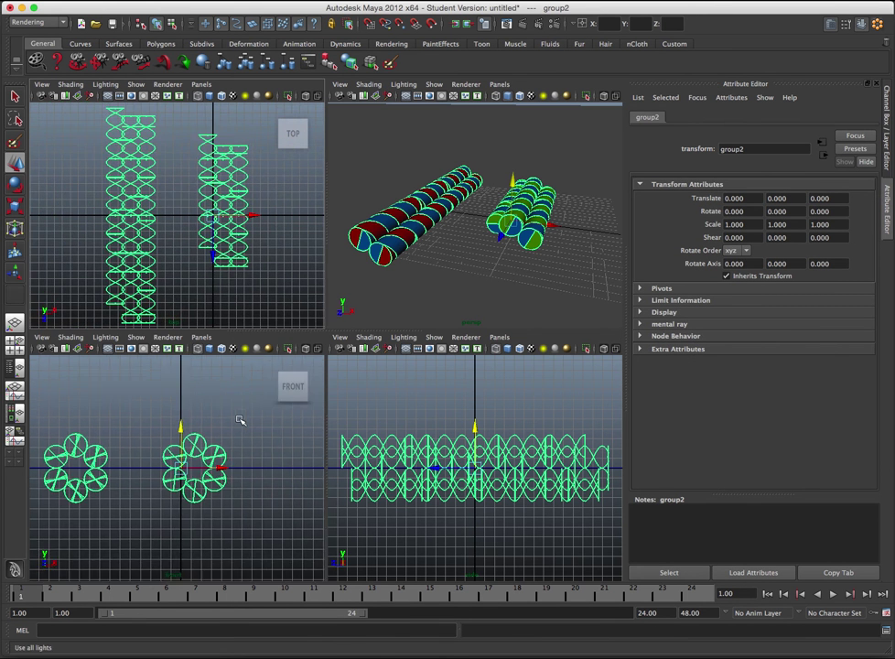
pyautogui.scroll(3, 240, 419)
pyautogui.scroll(1, 450, 446)
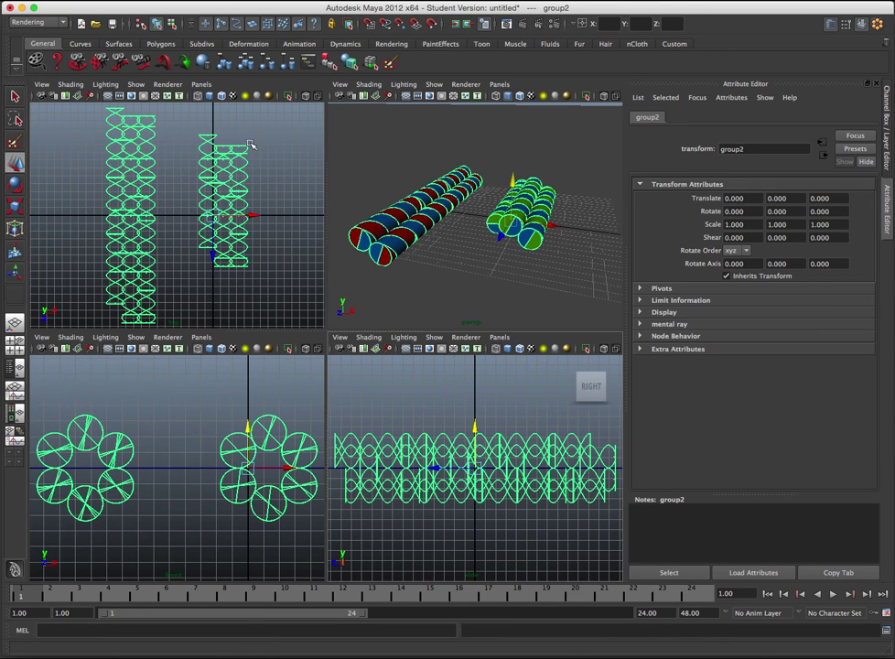
# Smooth-shade the top, front and side views in colour, trying and reverting a grey side background.
pyautogui.press('6')
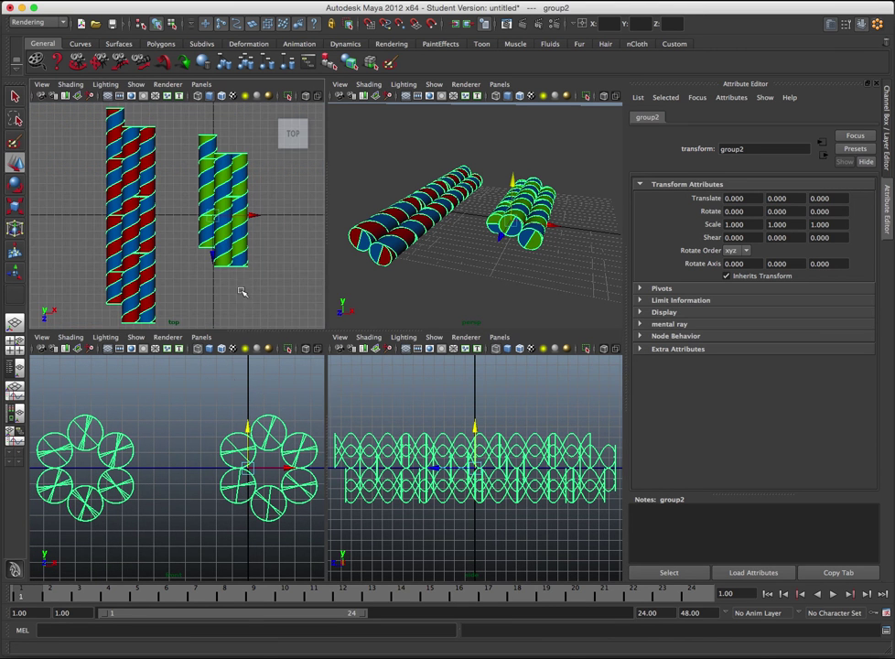
pyautogui.press('6')
pyautogui.press('6')
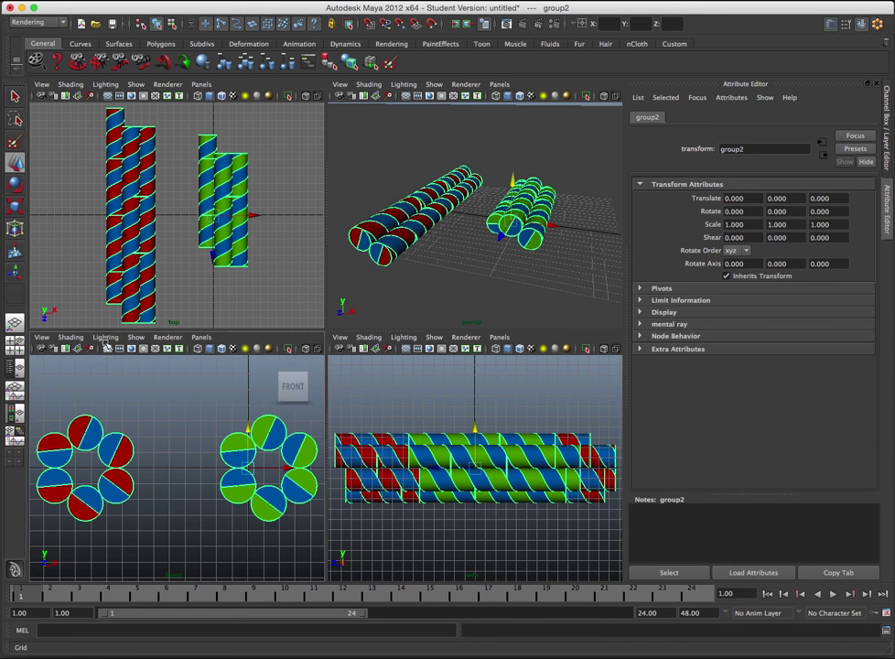
pyautogui.hotkey('alt', 'b')
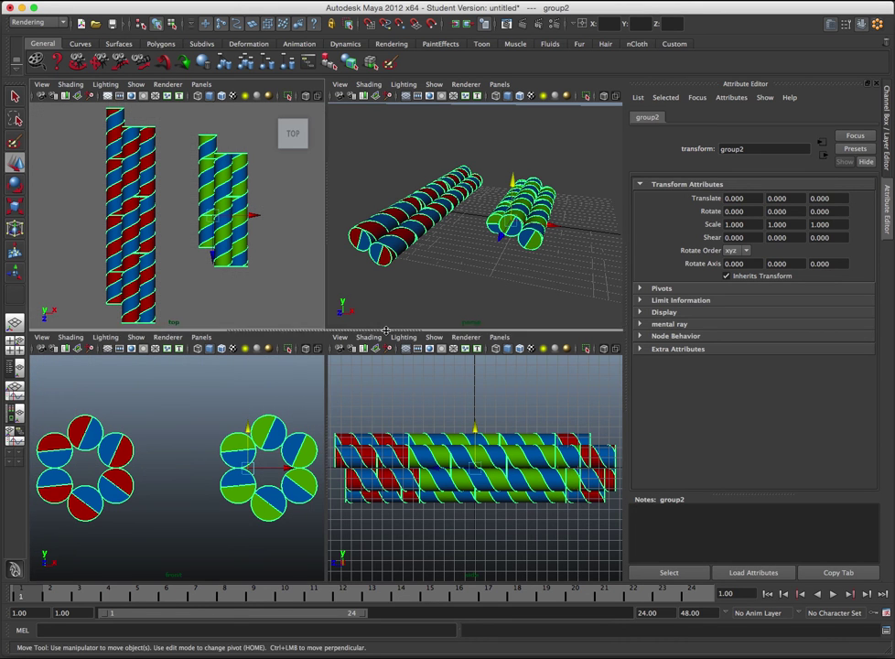
pyautogui.hotkey('alt', 'b')
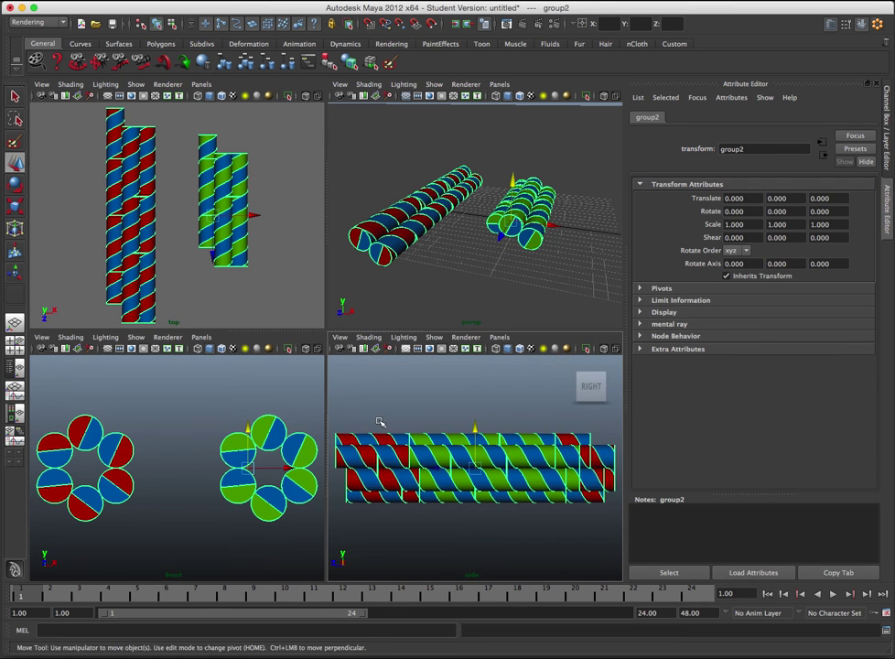
# Frame the bundles in the side and front views and raise them along Y.
pyautogui.press('f')
pyautogui.press('f')
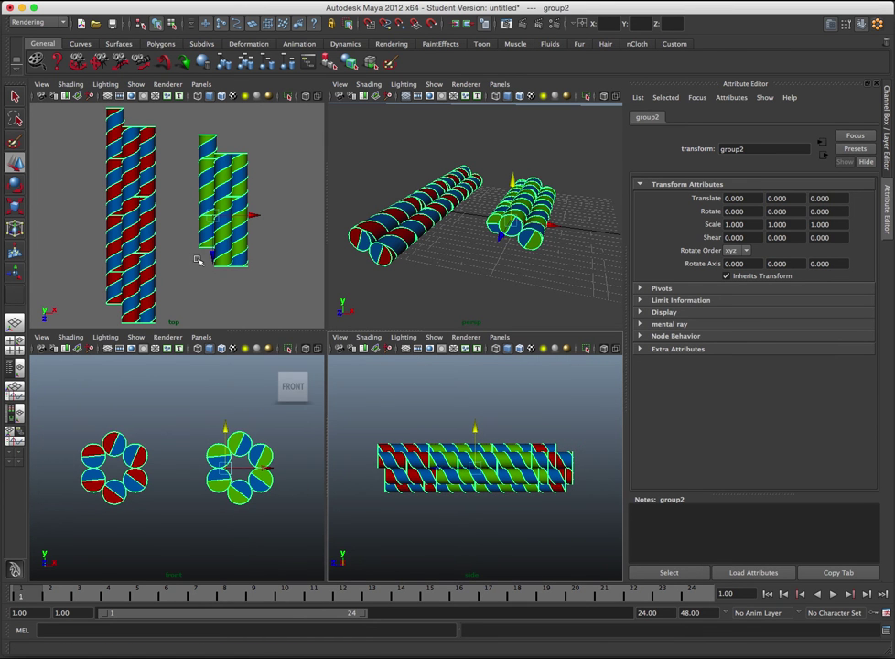
pyautogui.press('f')
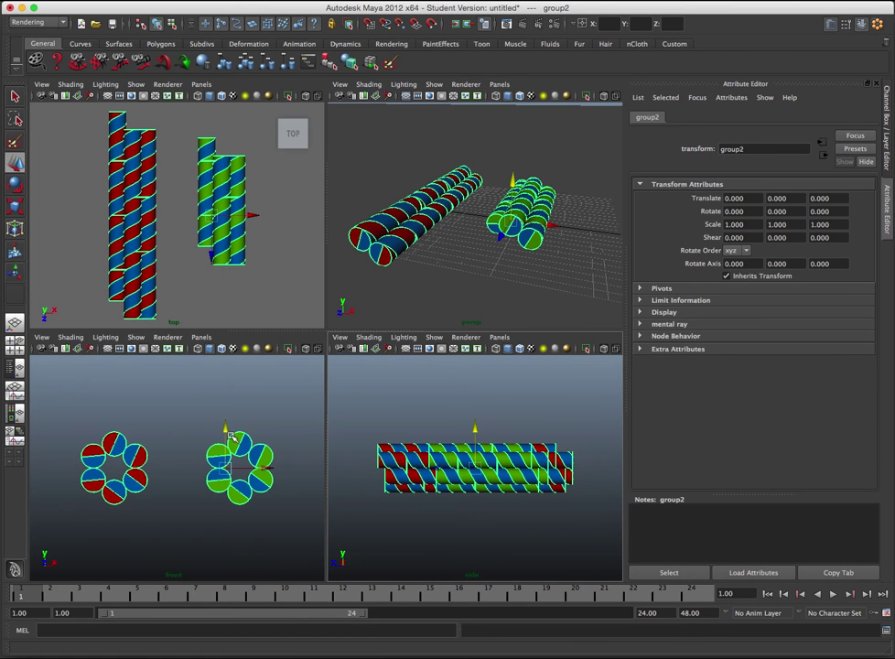
pyautogui.moveTo(225, 429); pyautogui.dragTo(223, 395)
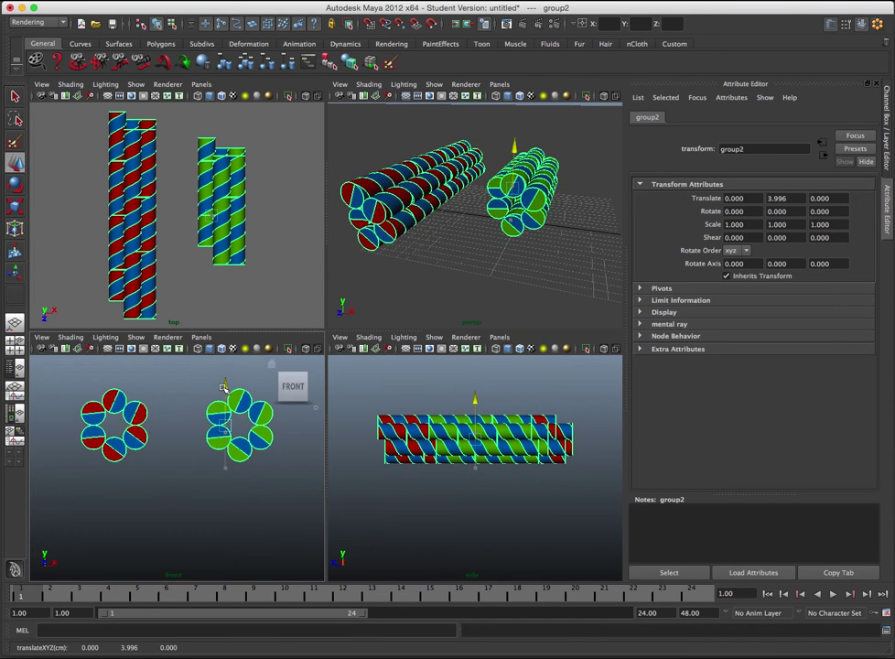
pyautogui.click(157, 430)
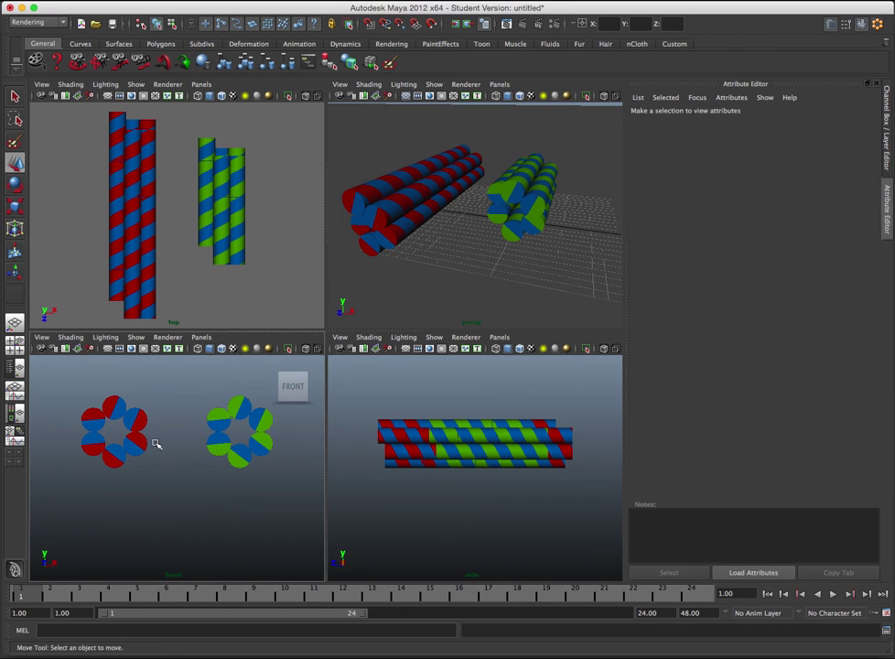
pyautogui.click(177, 467)
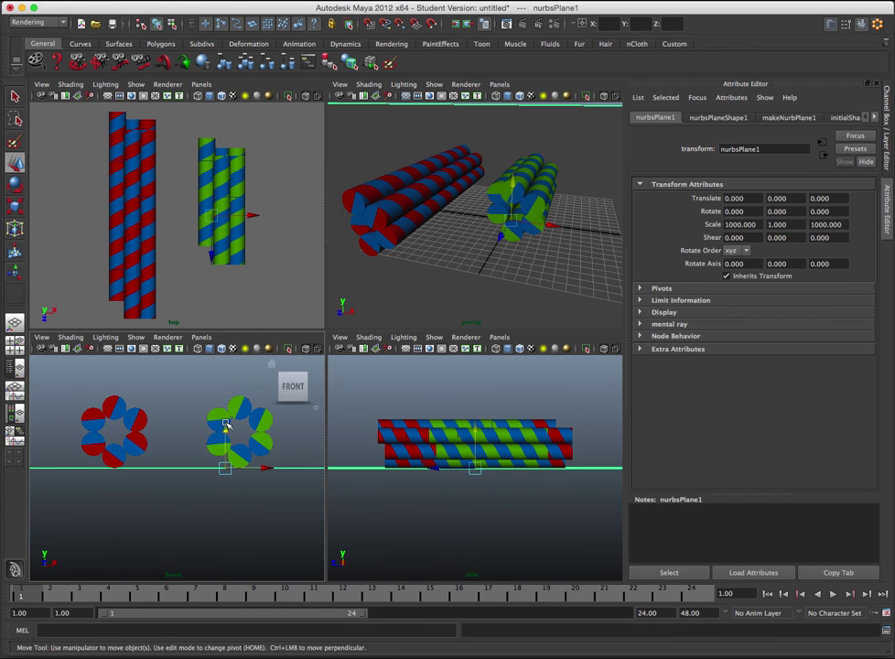
pyautogui.scroll(3, 229, 420)
pyautogui.scroll(3, 226, 423)
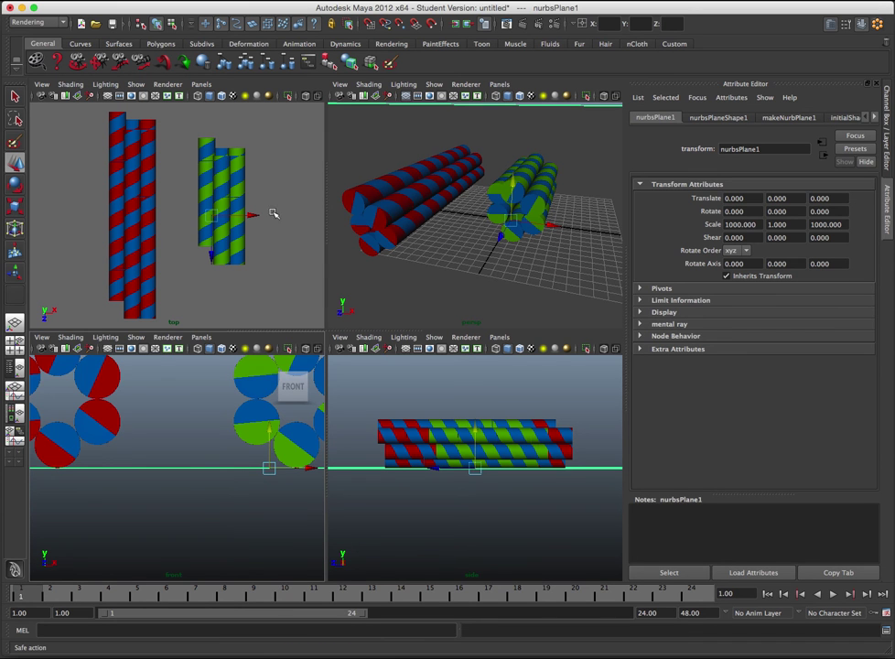
pyautogui.scroll(-2, 169, 430)
pyautogui.scroll(-2, 176, 447)
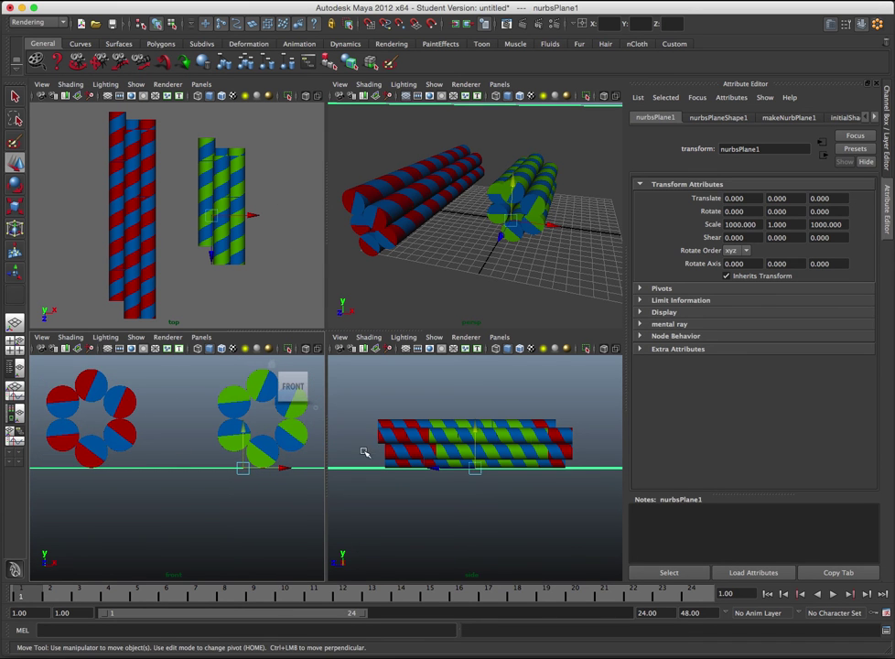
# Reselect group2 and nudge it up to Translate Y 3.449, checking the front and perspective views.
pyautogui.click(421, 177)
pyautogui.click(500, 138)
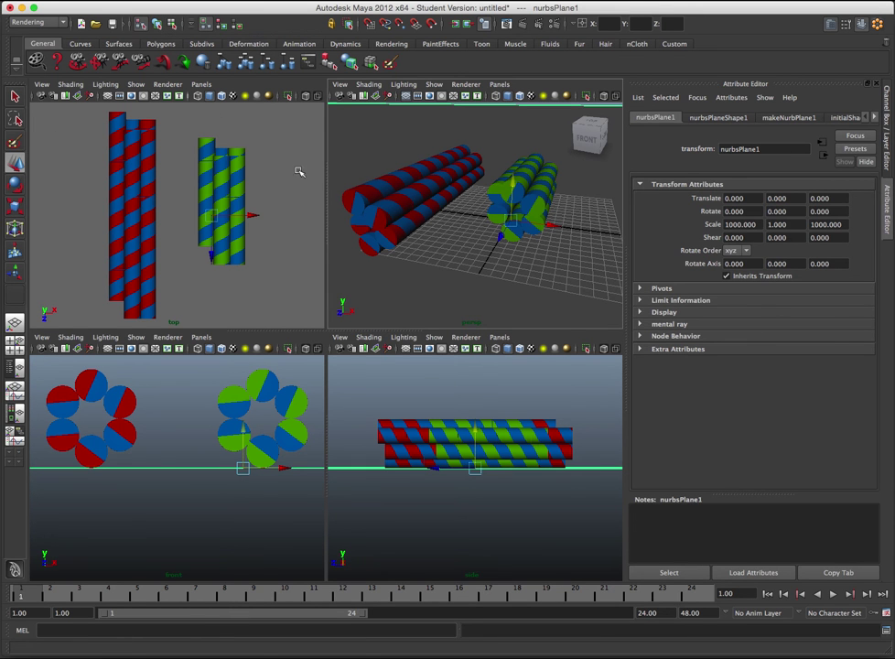
pyautogui.click(400, 181)
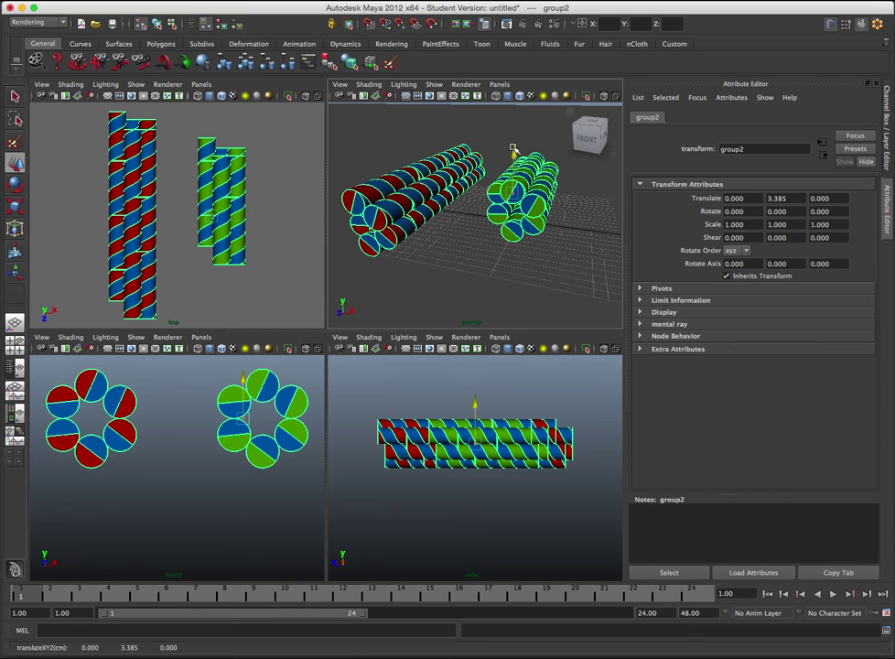
pyautogui.moveTo(513, 150); pyautogui.dragTo(513, 146)
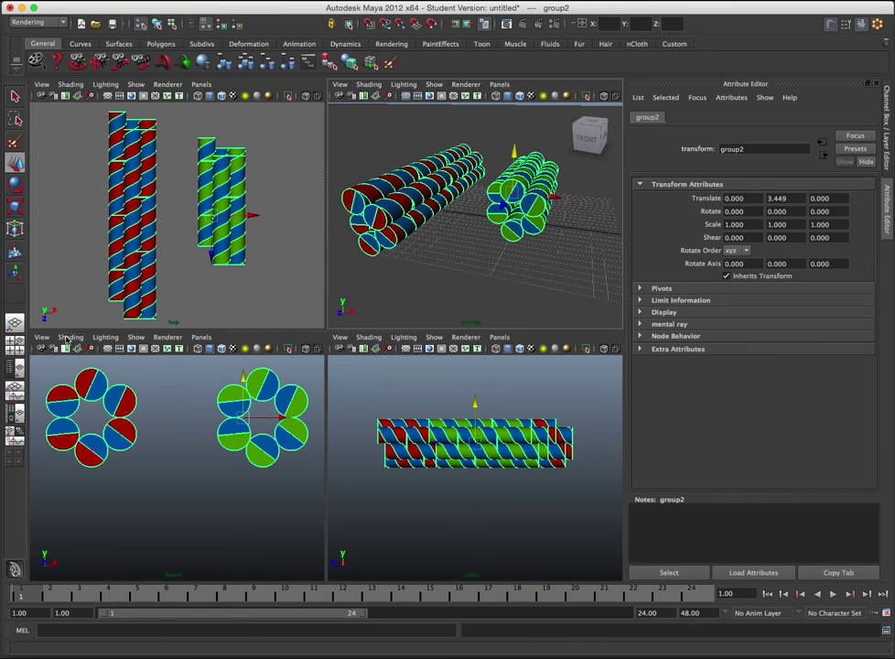
pyautogui.click(107, 349)
pyautogui.click(107, 349)
pyautogui.moveTo(475, 229)
pyautogui.keyDown('alt'); pyautogui.mouseDown()
pyautogui.moveTo(496, 245)
pyautogui.moveTo(457, 284)
pyautogui.moveTo(477, 268)
pyautogui.mouseUp(); pyautogui.keyUp('alt')
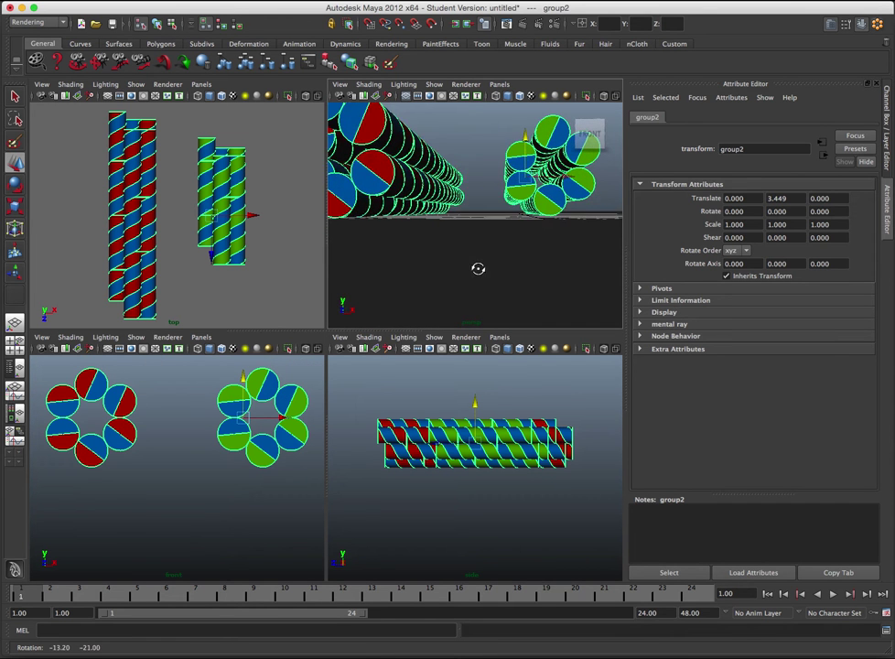
pyautogui.scroll(2, 478, 268)
pyautogui.scroll(3, 139, 453)
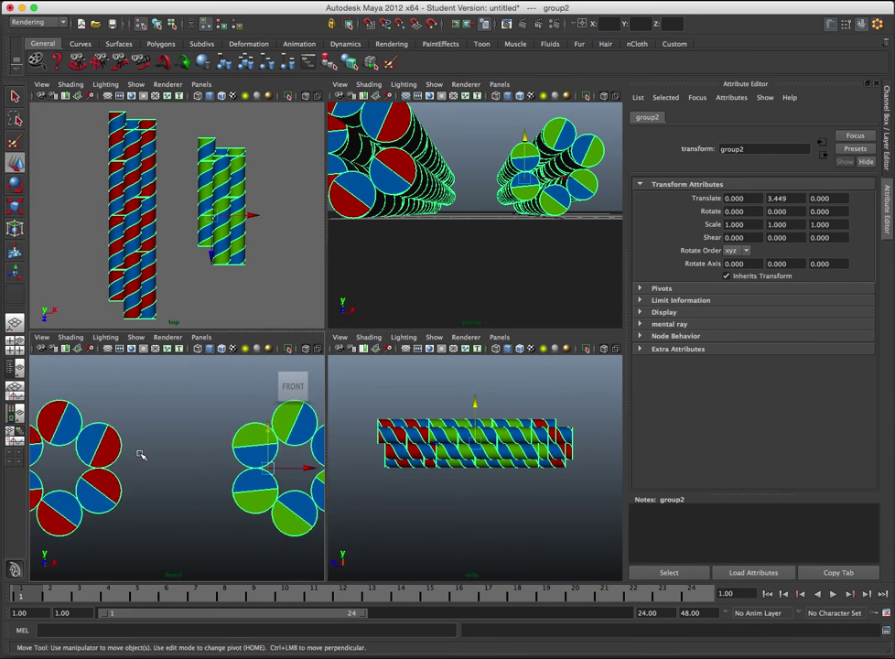
pyautogui.scroll(-1, 140, 452)
pyautogui.scroll(-1, 140, 451)
pyautogui.scroll(-2, 140, 452)
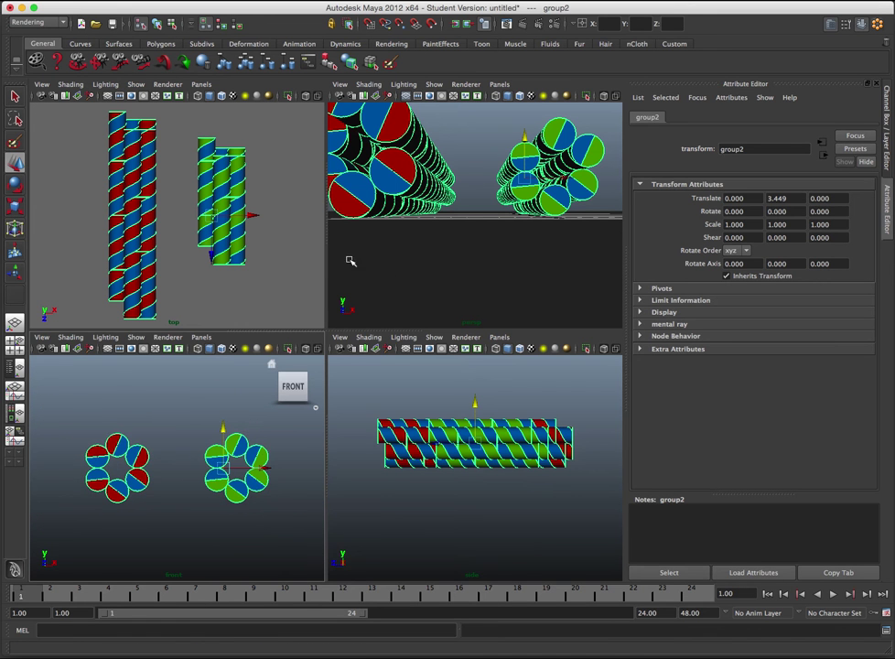
# Inspect the raised bundles in a single perspective view with the outliner, checking group2's children.
pyautogui.click(14, 366)
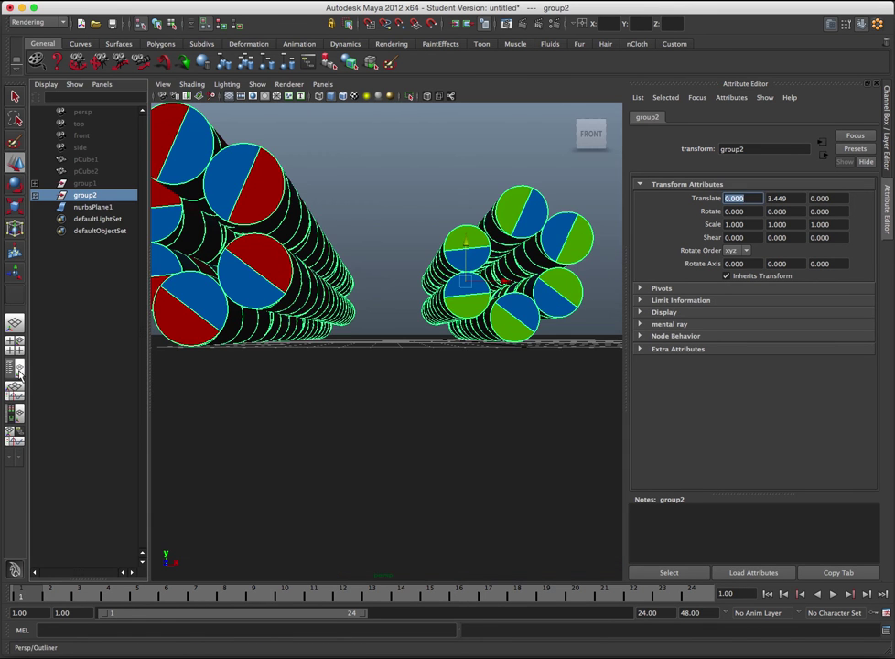
pyautogui.moveTo(327, 290)
pyautogui.keyDown('alt'); pyautogui.mouseDown()
pyautogui.moveTo(304, 303)
pyautogui.moveTo(239, 295)
pyautogui.moveTo(303, 286)
pyautogui.moveTo(295, 311)
pyautogui.mouseUp(); pyautogui.keyUp('alt')
pyautogui.scroll(-4, 296, 311)
pyautogui.scroll(-2, 347, 327)
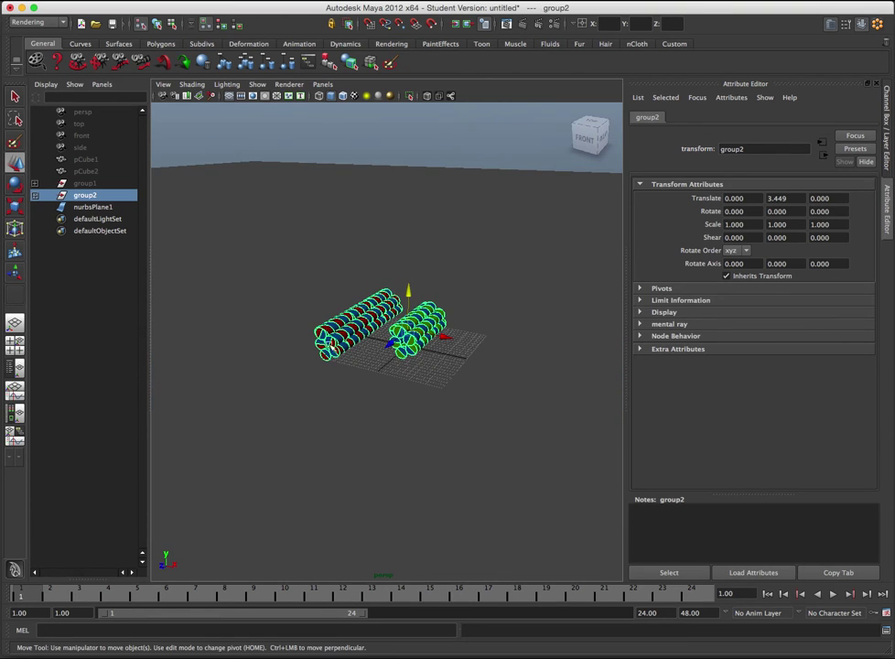
pyautogui.scroll(2, 341, 371)
pyautogui.scroll(2, 341, 372)
pyautogui.scroll(2, 341, 371)
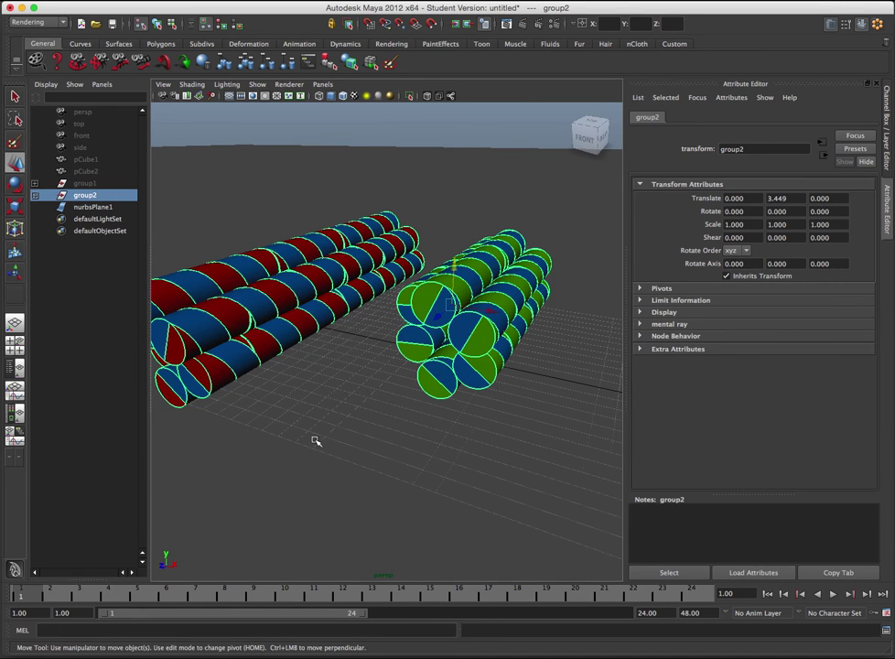
pyautogui.click(306, 425)
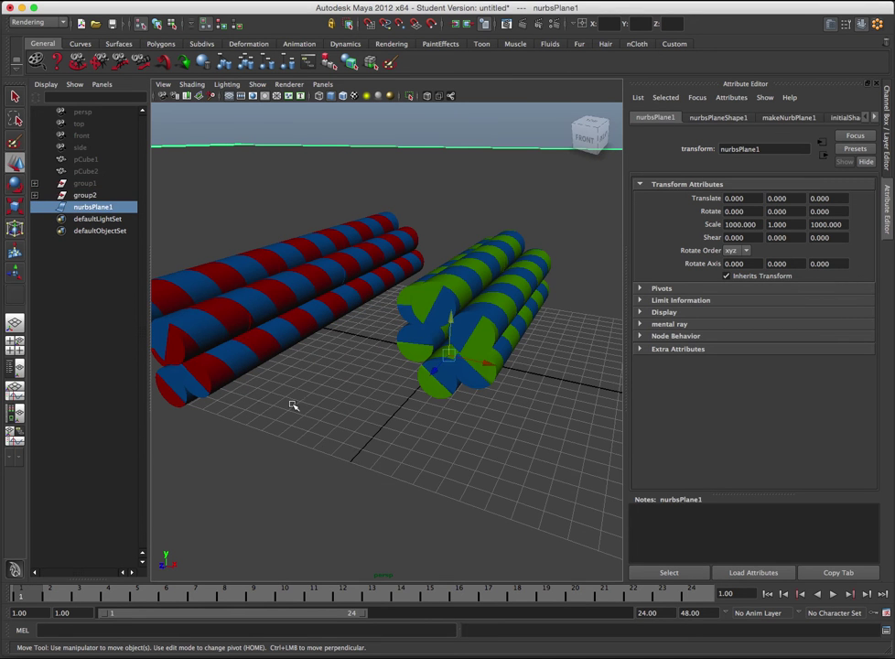
pyautogui.click(101, 196)
pyautogui.click(34, 196)
pyautogui.click(35, 195)
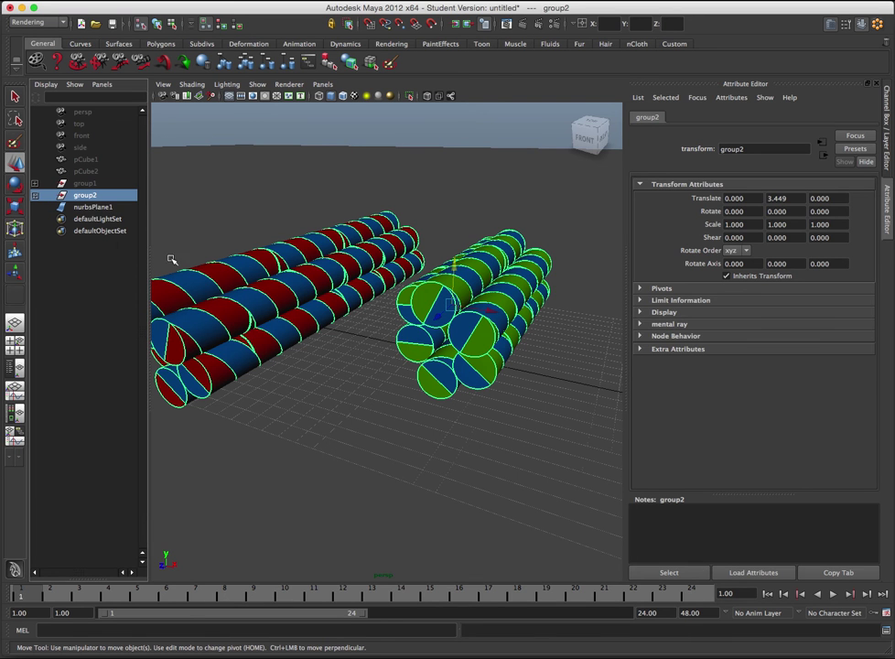
# Return to four views and select the ground plane, then the bundles group, in the front view.
pyautogui.click(15, 344)
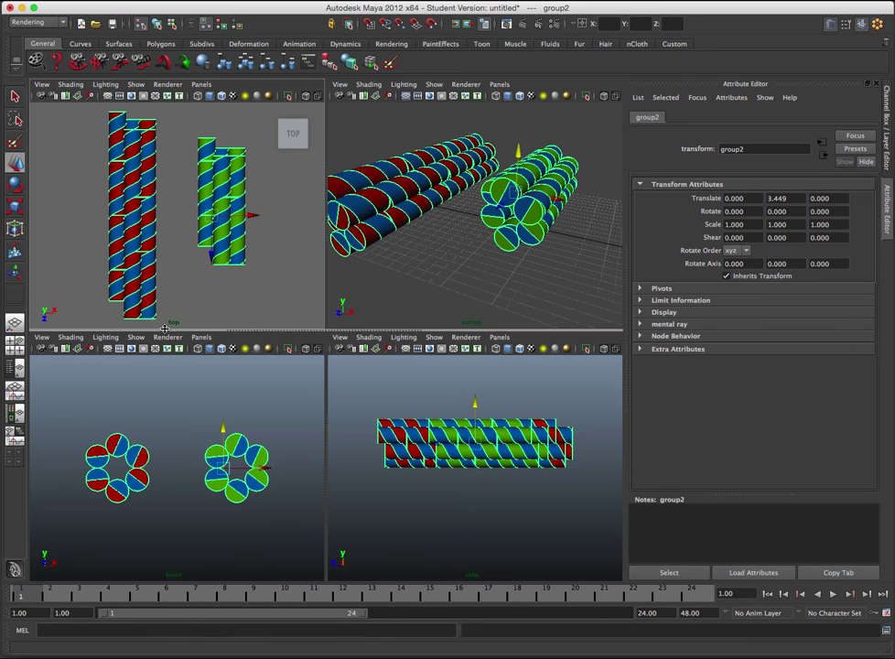
pyautogui.click(161, 409)
pyautogui.moveTo(160, 408)
pyautogui.mouseDown()
pyautogui.moveTo(101, 496)
pyautogui.moveTo(81, 507)
pyautogui.mouseUp()
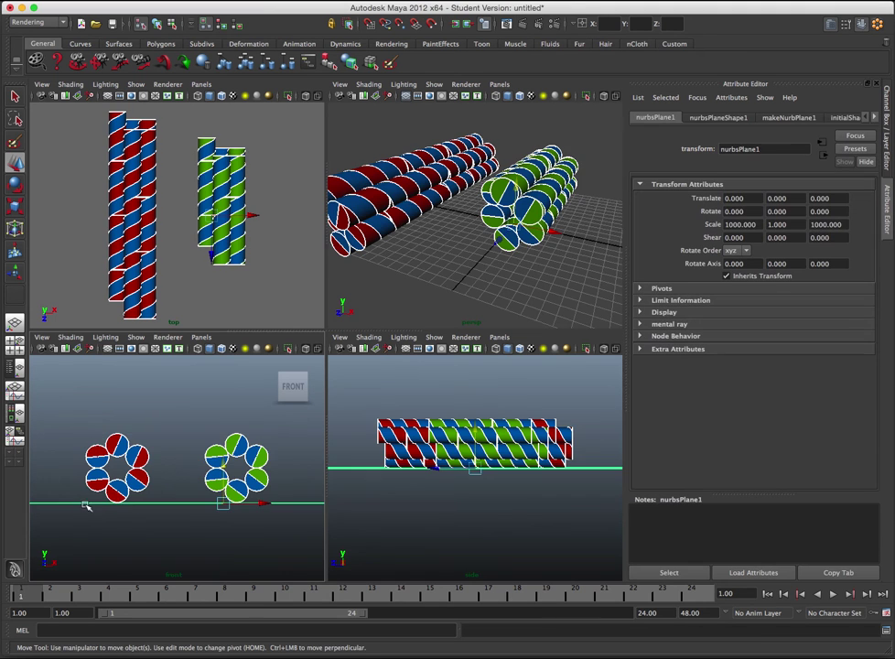
pyautogui.moveTo(184, 531); pyautogui.dragTo(172, 491)
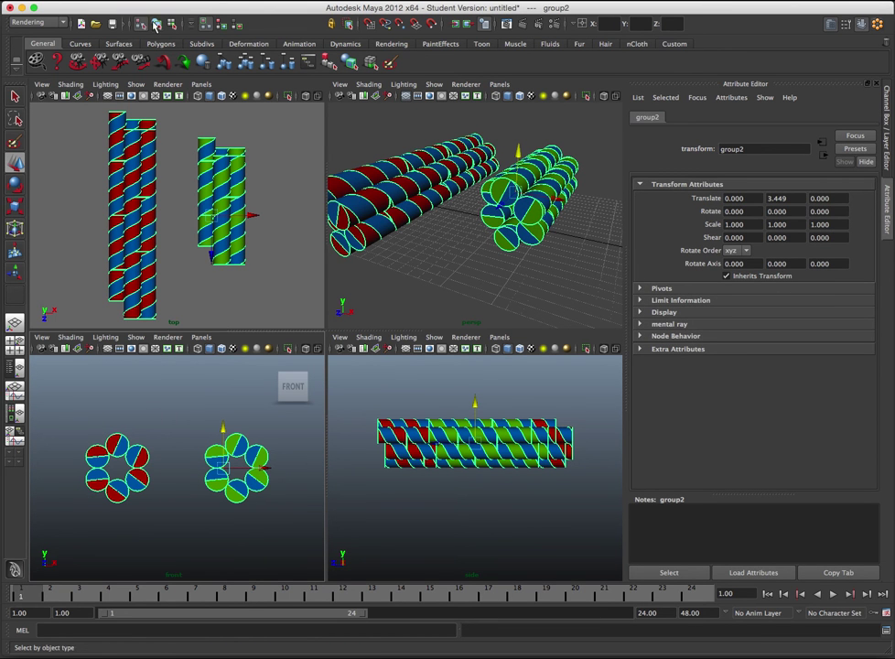
# Select and then deselect the ground plane in the front view.
pyautogui.click(70, 414)
pyautogui.moveTo(72, 413)
pyautogui.mouseDown()
pyautogui.moveTo(158, 510)
pyautogui.moveTo(183, 517)
pyautogui.moveTo(168, 477)
pyautogui.mouseUp()
pyautogui.click(182, 517)
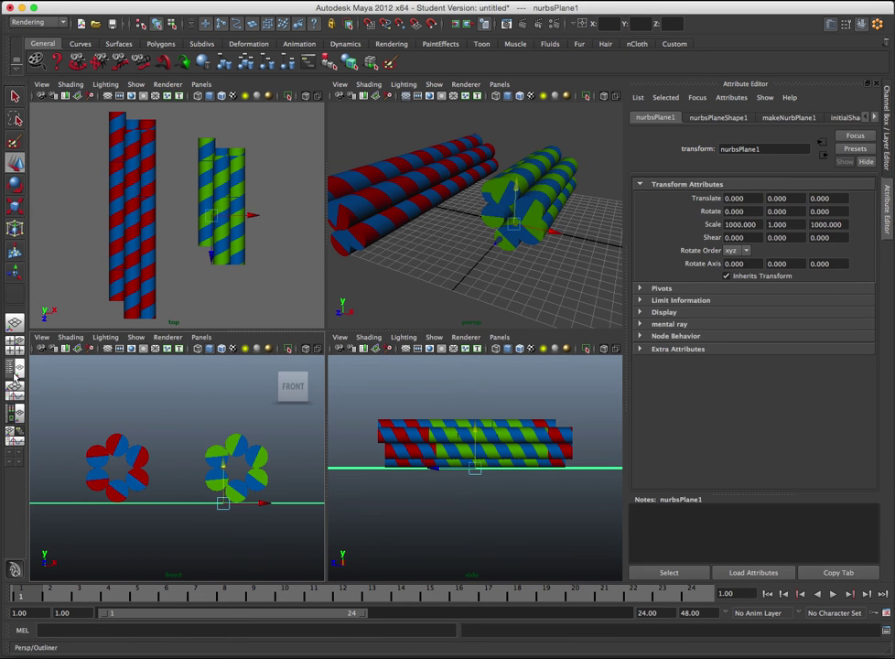
# Use the Persp/Outliner layout, check the outliner's options and Show filters, and deselect nurbsPlane1.
pyautogui.click(13, 374)
pyautogui.rightClick(90, 209)
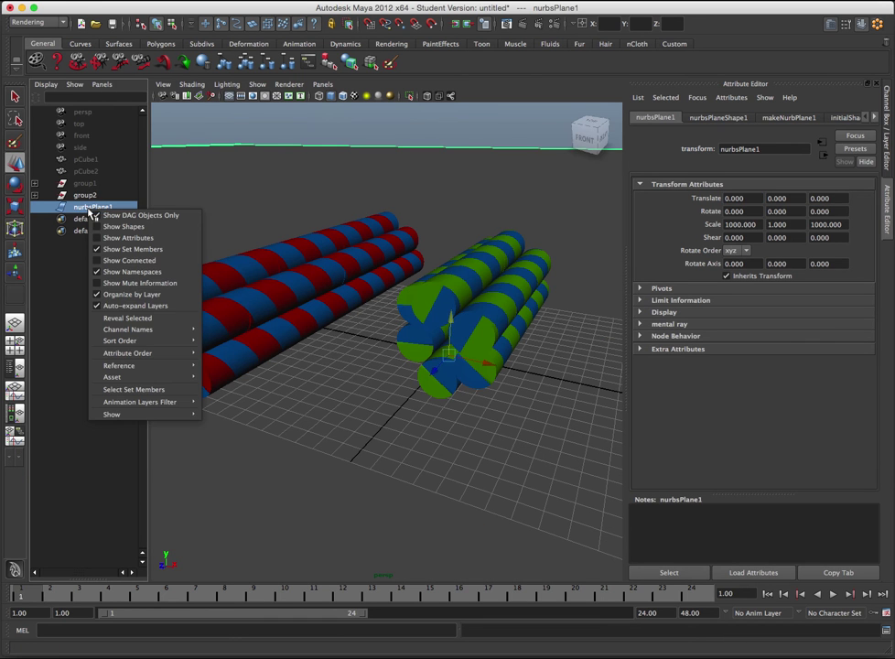
pyautogui.click(80, 211)
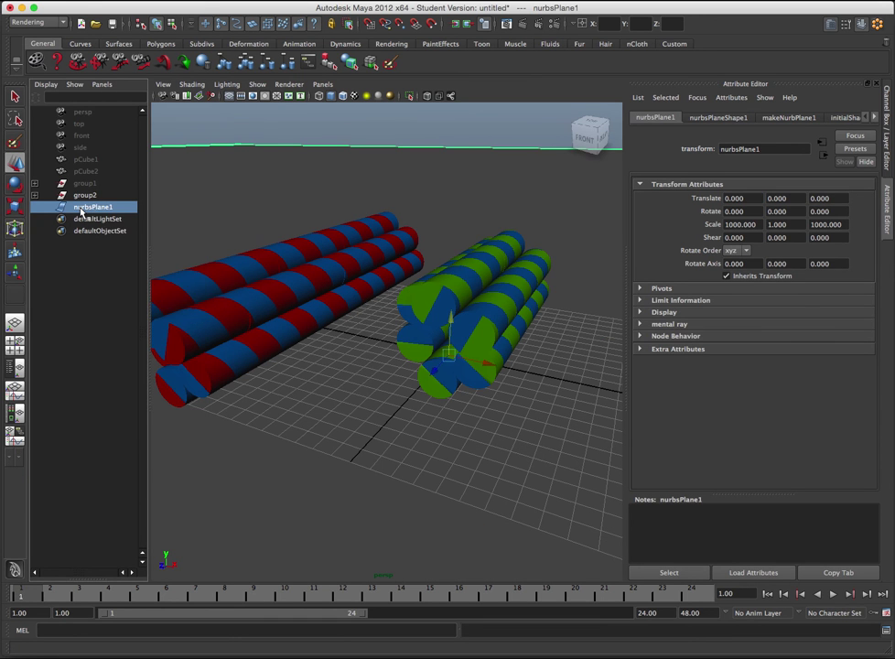
pyautogui.click(75, 85)
pyautogui.click(53, 89)
pyautogui.click(406, 122)
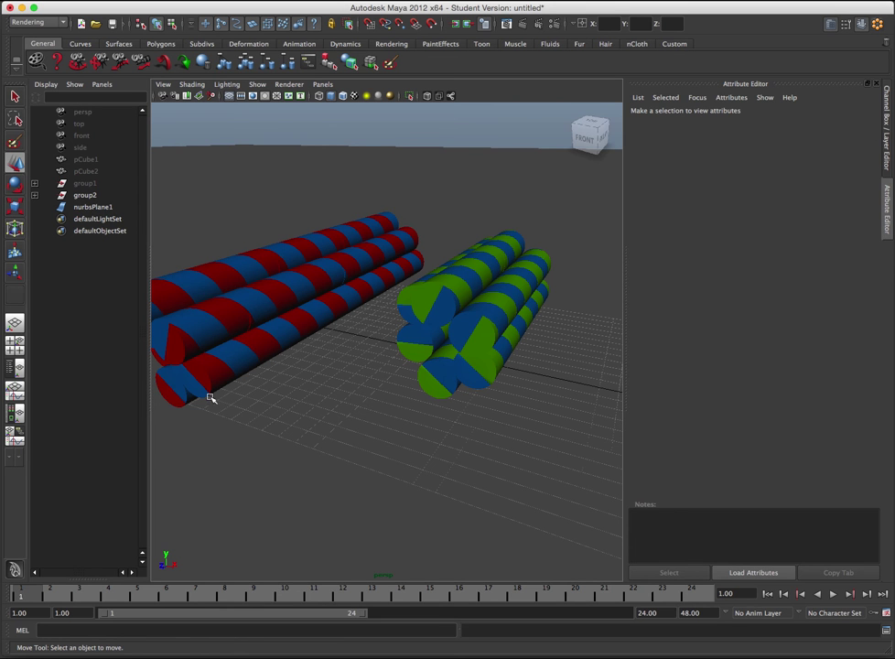
# Select the red bundle's helices and group them as group3.
pyautogui.keyDown('alt'); pyautogui.moveTo(244, 459); pyautogui.dragTo(294, 439); pyautogui.keyUp('alt')
pyautogui.moveTo(187, 198); pyautogui.dragTo(357, 358)
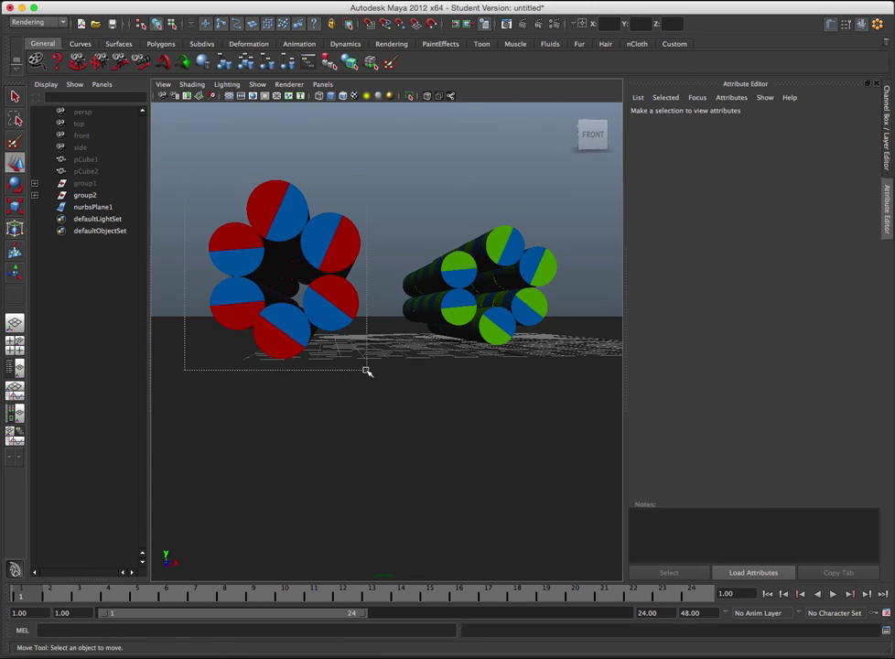
pyautogui.click(409, 275)
pyautogui.keyDown('alt'); pyautogui.moveTo(409, 276); pyautogui.dragTo(372, 273); pyautogui.keyUp('alt')
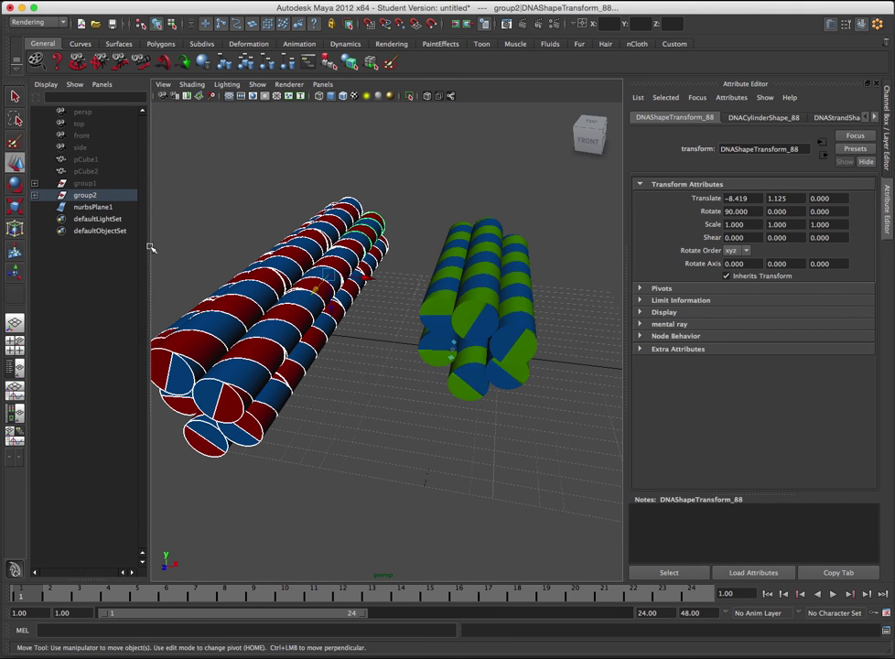
pyautogui.hotkey('ctrl', 'g')
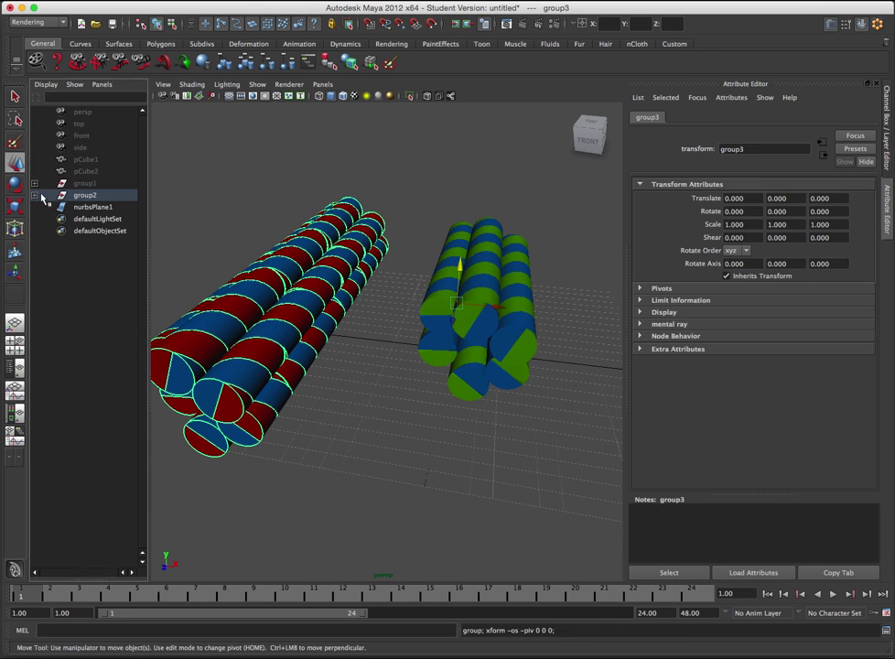
# Group the green bundle's helices as group4 and unparent group3 and group4 from group2.
pyautogui.click(34, 196)
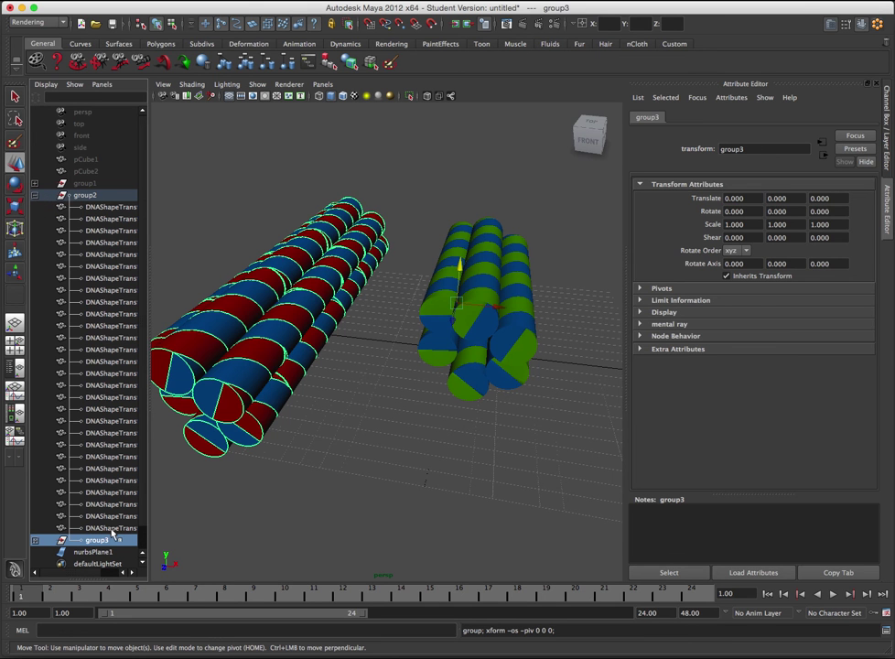
pyautogui.click(111, 528)
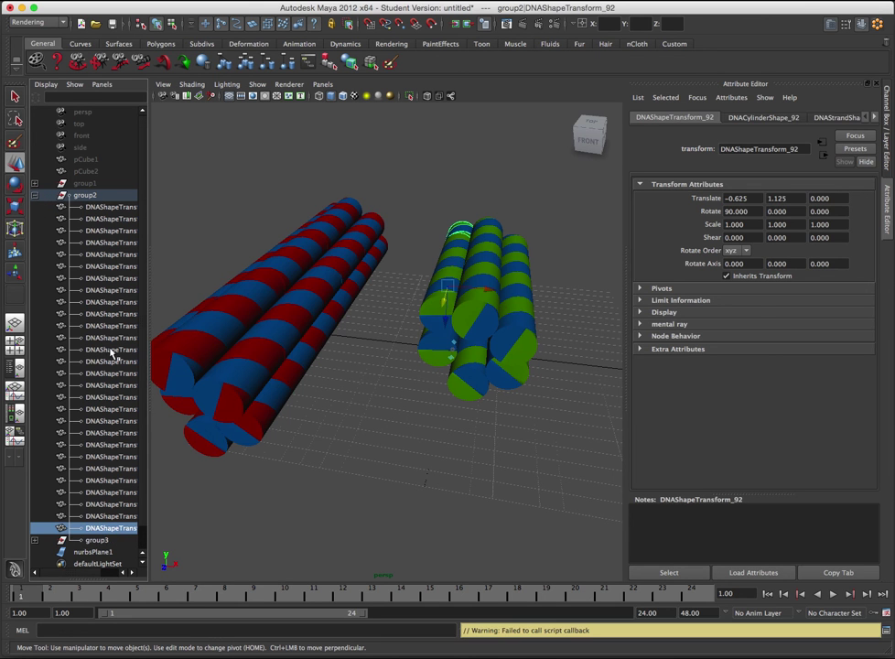
pyautogui.keyDown('shift'); pyautogui.click(105, 211); pyautogui.keyUp('shift')
pyautogui.hotkey('ctrl', 'g')
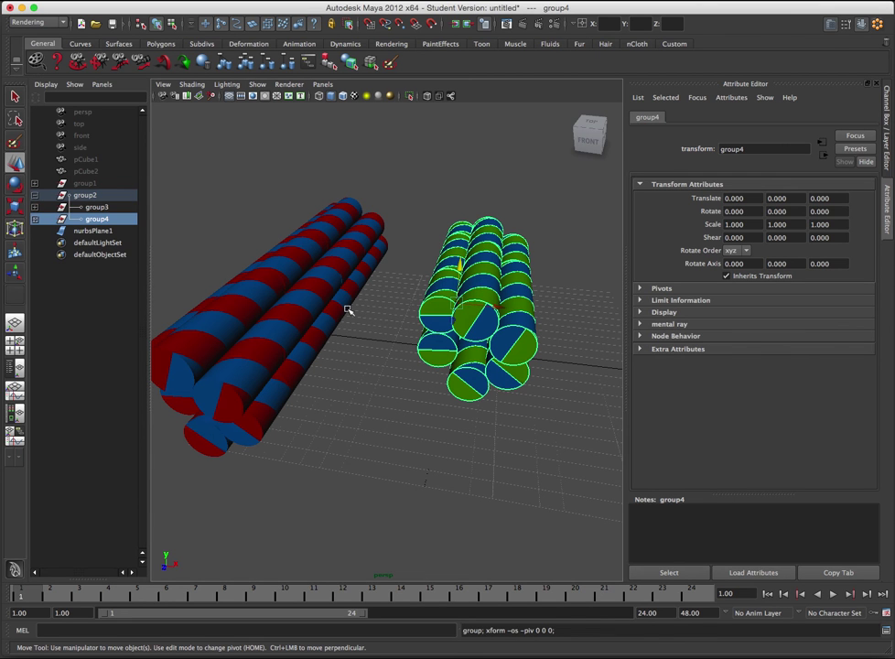
pyautogui.keyDown('ctrl'); pyautogui.click(87, 208); pyautogui.keyUp('ctrl')
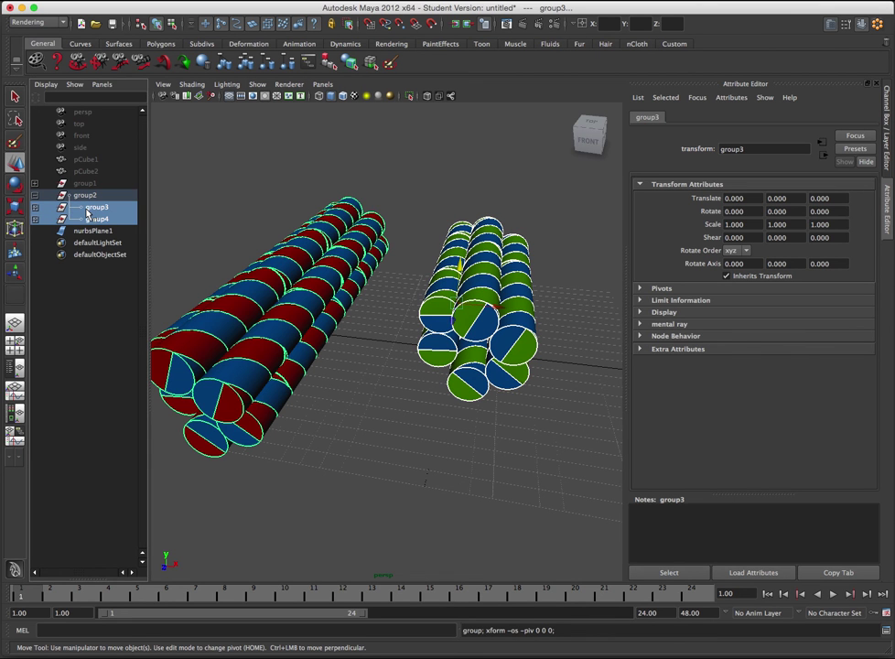
pyautogui.hotkey('shift', 'p')
# Select group4 and trial a Y spin and upward lift, then undo both.
pyautogui.click(87, 221)
pyautogui.click(85, 231)
pyautogui.click(85, 220)
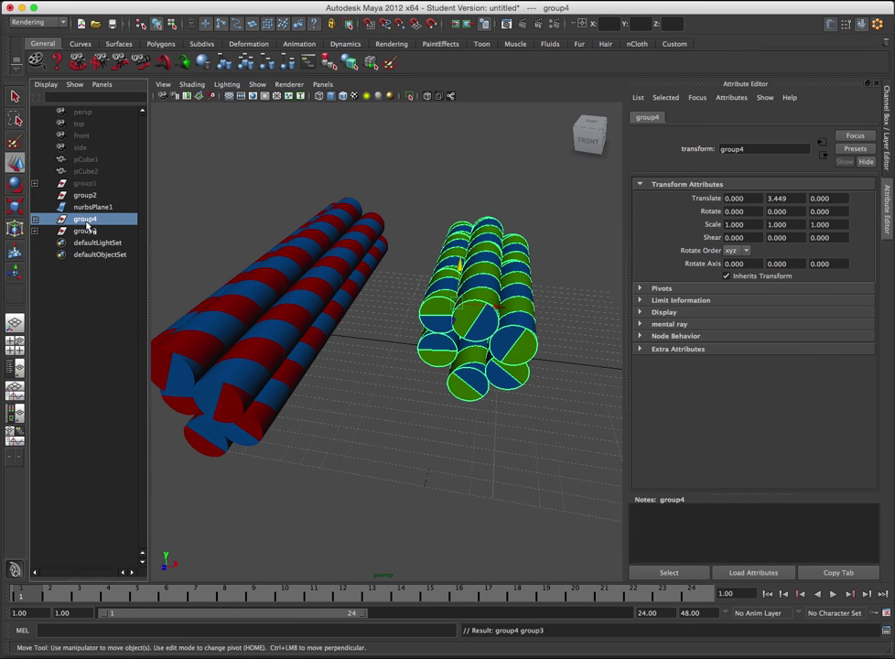
pyautogui.click(86, 231)
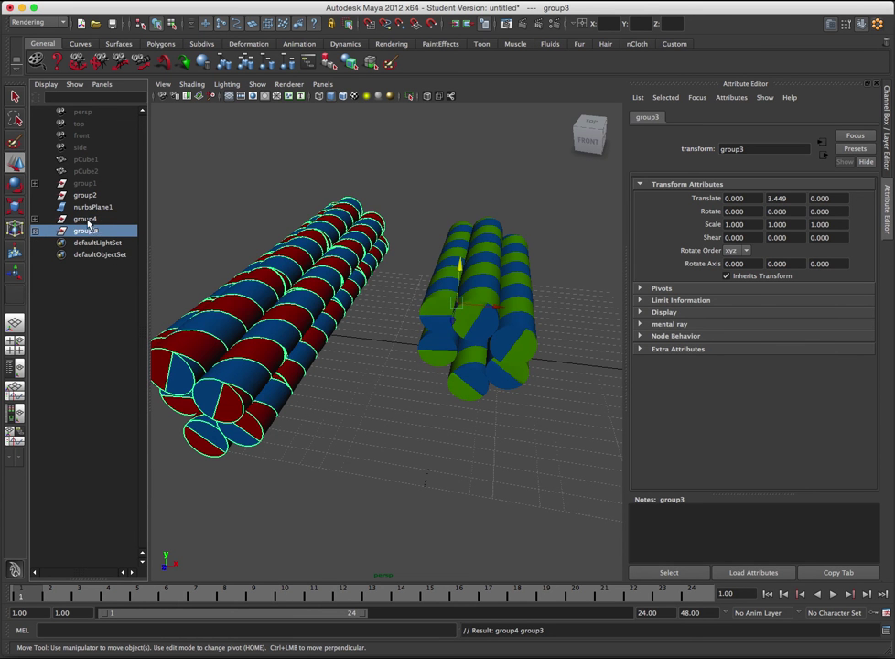
pyautogui.click(85, 219)
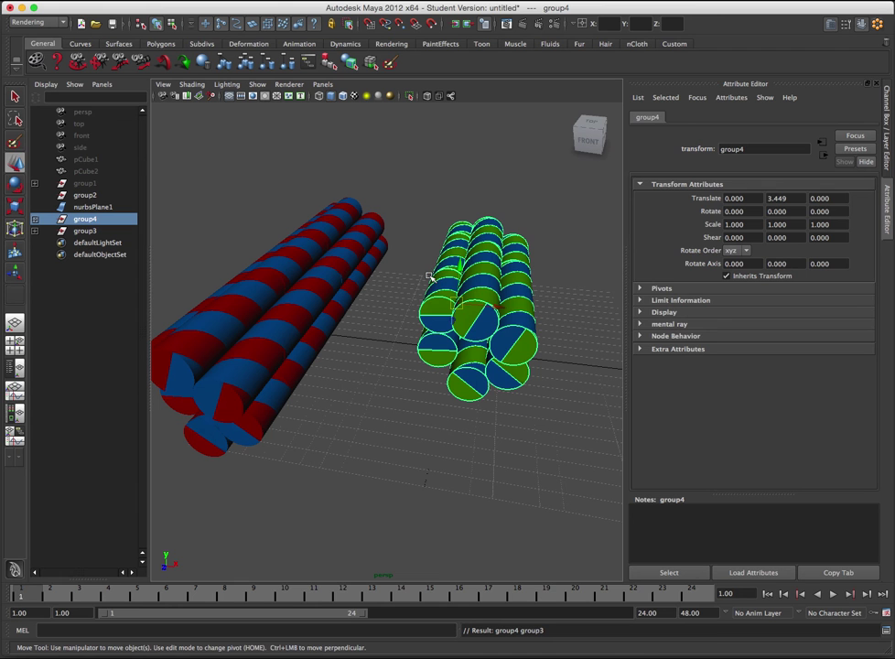
pyautogui.press('e')
pyautogui.moveTo(437, 335)
pyautogui.mouseDown()
pyautogui.moveTo(472, 338)
pyautogui.moveTo(490, 329)
pyautogui.mouseUp()
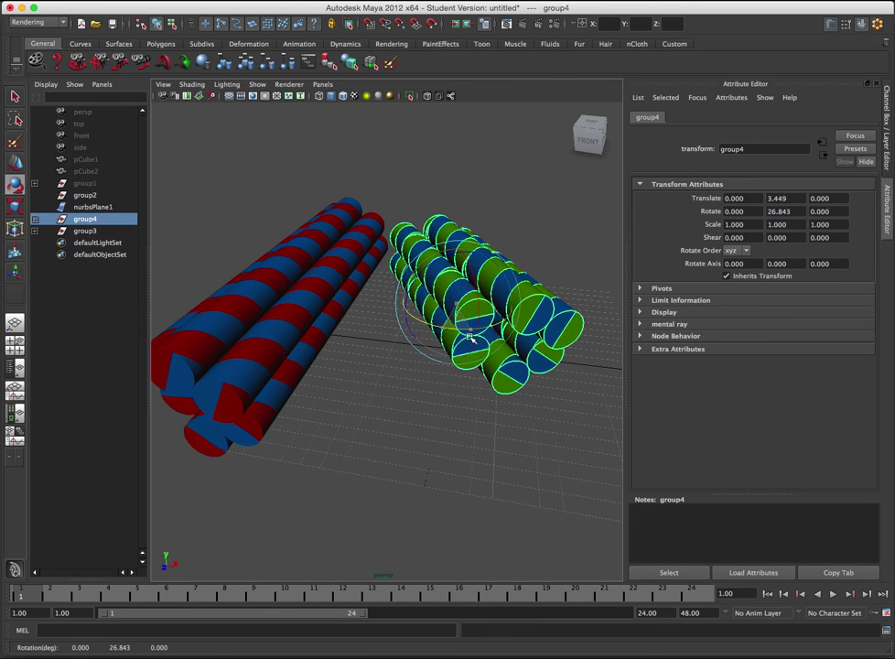
pyautogui.press('w')
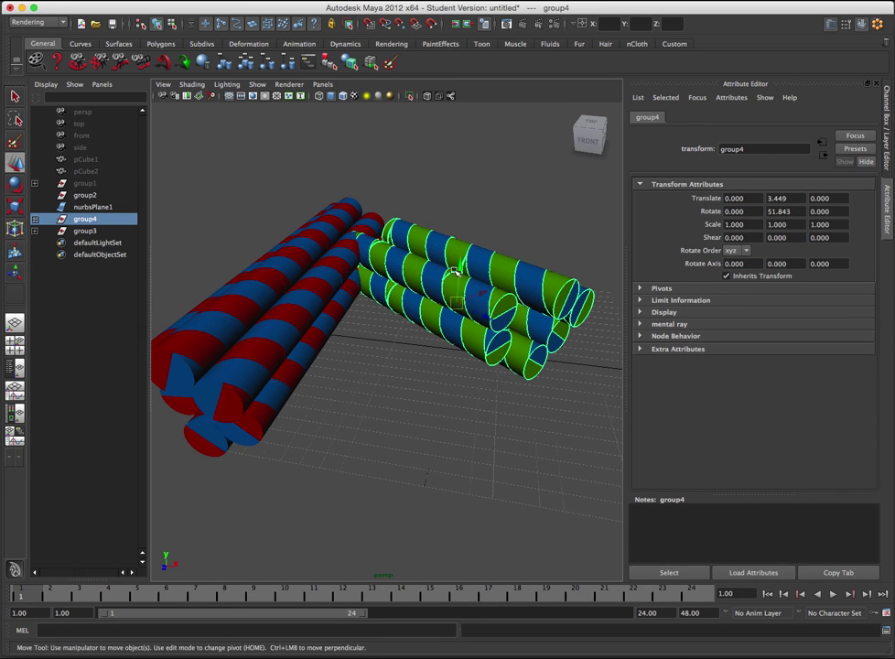
pyautogui.moveTo(454, 272); pyautogui.dragTo(455, 248)
pyautogui.hotkey('ctrl', 'z')
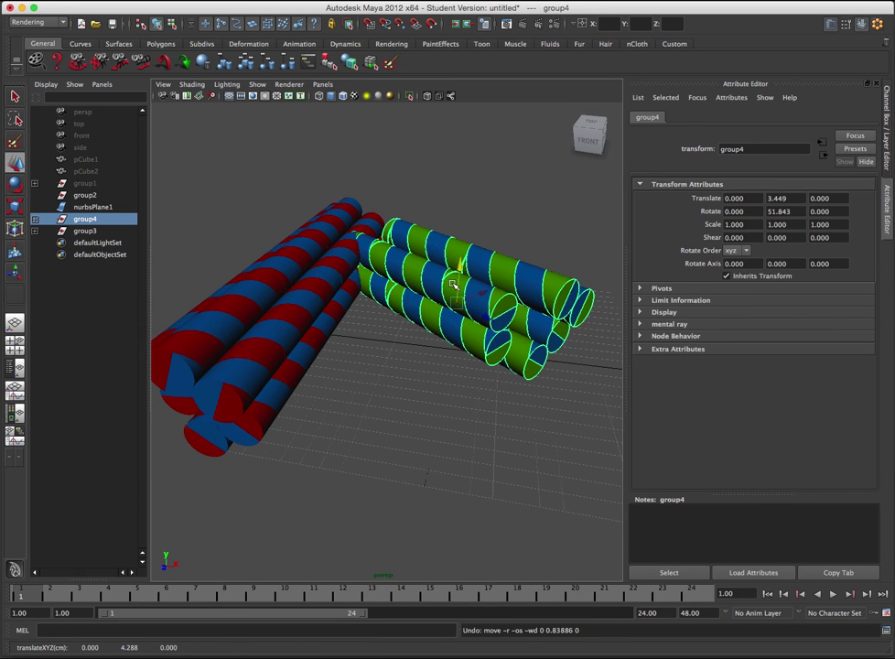
pyautogui.hotkey('ctrl', 'z')
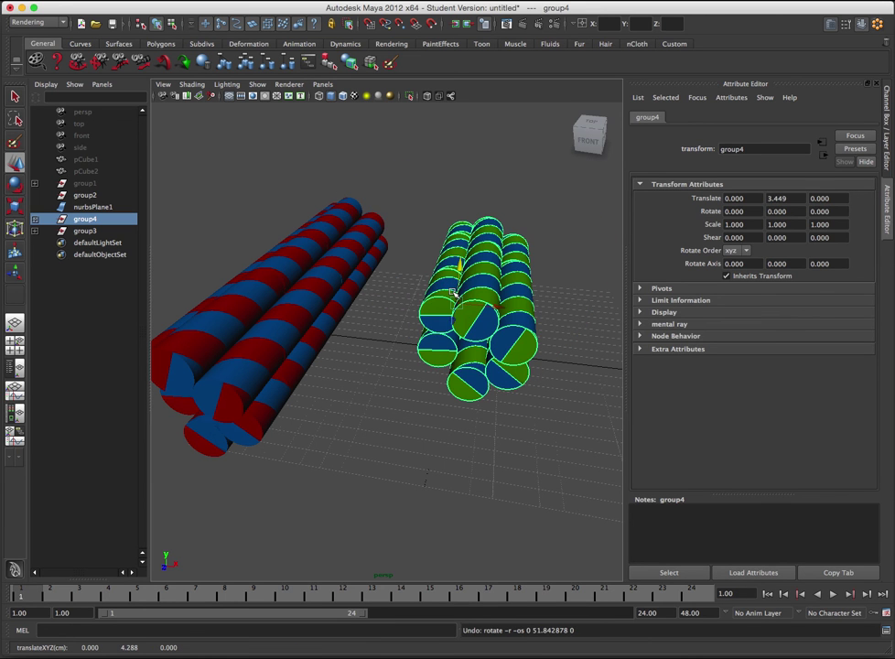
# Roll group4 about 30° around the Z axis.
pyautogui.press('e')
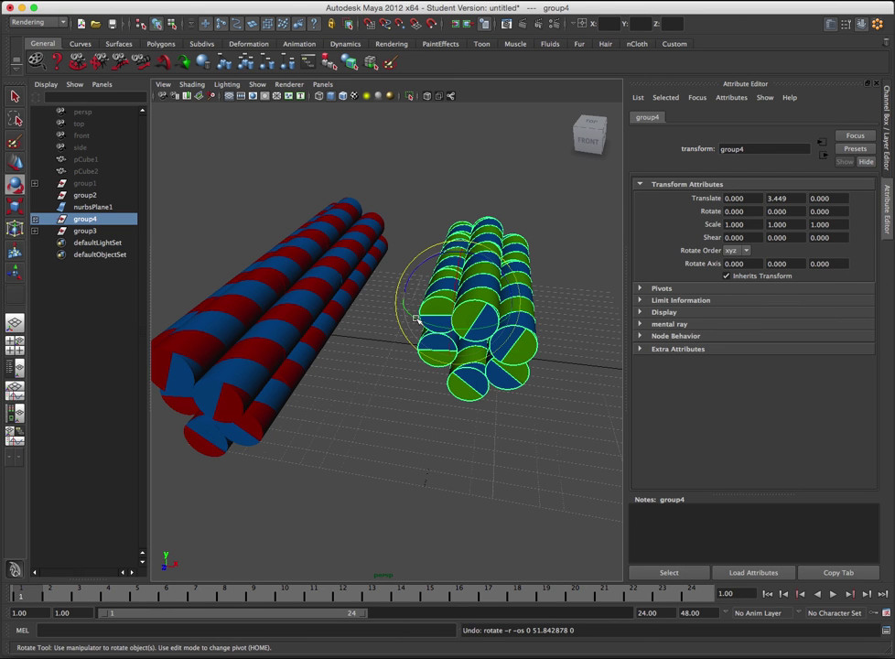
pyautogui.moveTo(413, 267); pyautogui.dragTo(392, 286)
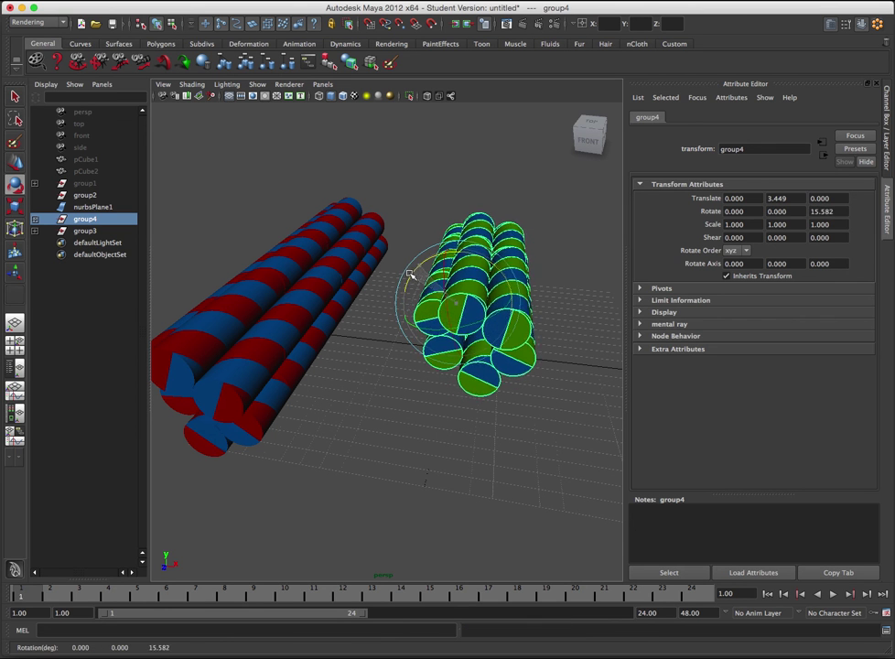
pyautogui.scroll(-3, 404, 283)
# Set group4's Rotate Z to exactly 30 in the Attribute Editor.
pyautogui.scroll(-2, 547, 279)
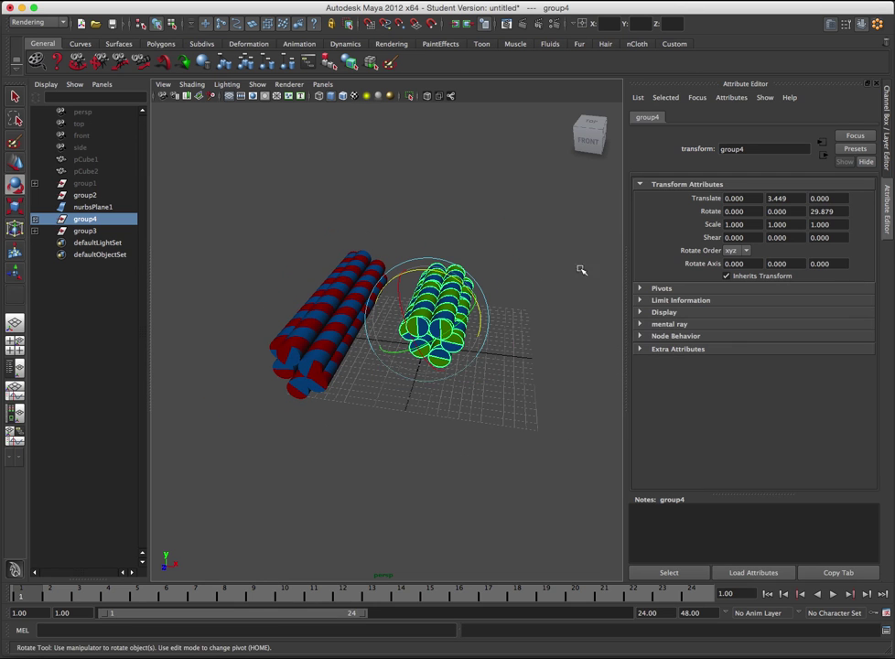
pyautogui.doubleClick(822, 211)
pyautogui.write('30')
pyautogui.press('Return')
# In four views, freeze group4's transformations so translate and rotate read zero.
pyautogui.click(15, 347)
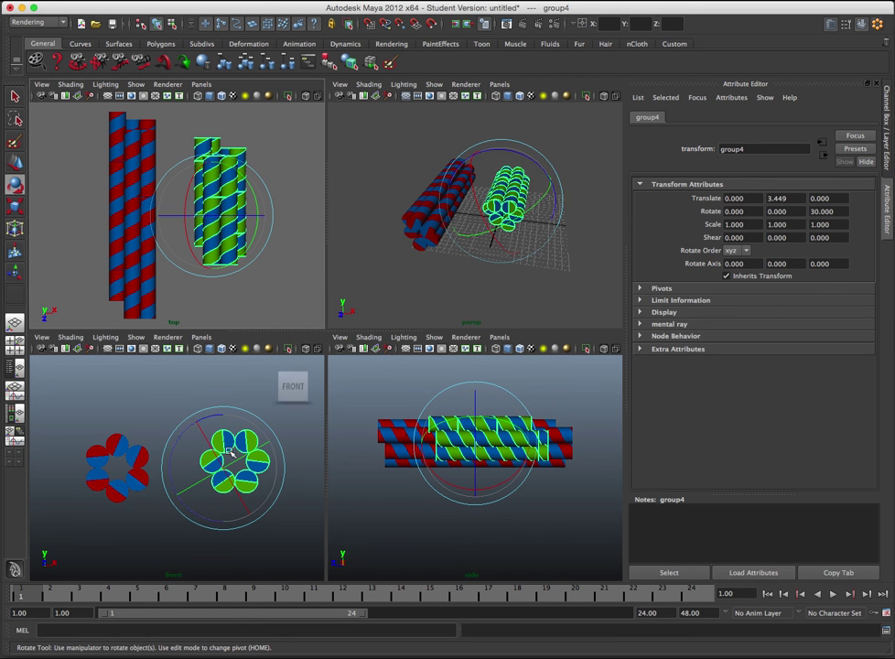
pyautogui.press('w')
pyautogui.press('e')
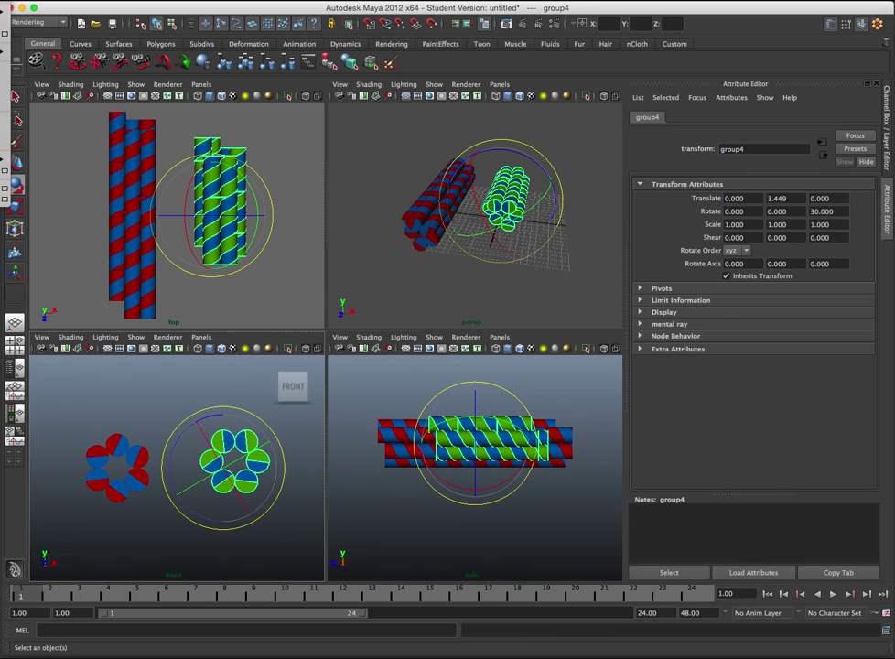
pyautogui.click(6, 137)
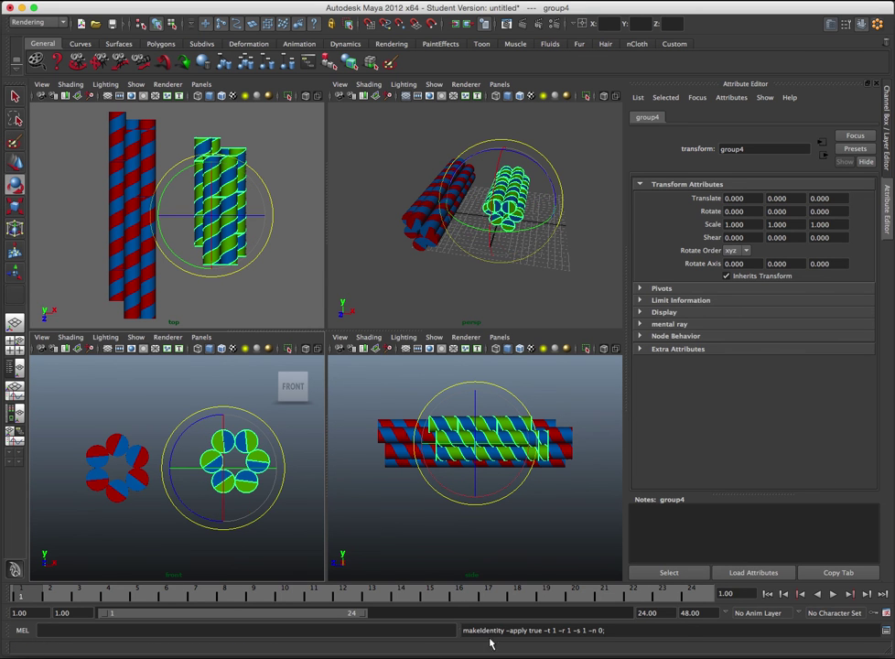
# Slide the green bundle left against the red bundle in the front view.
pyautogui.press('w')
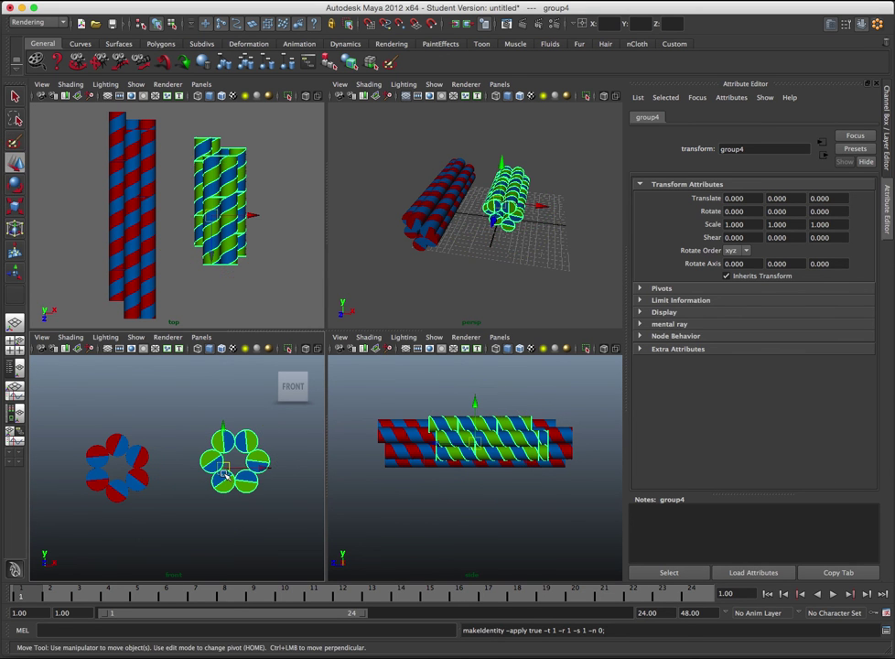
pyautogui.moveTo(220, 469); pyautogui.dragTo(180, 468)
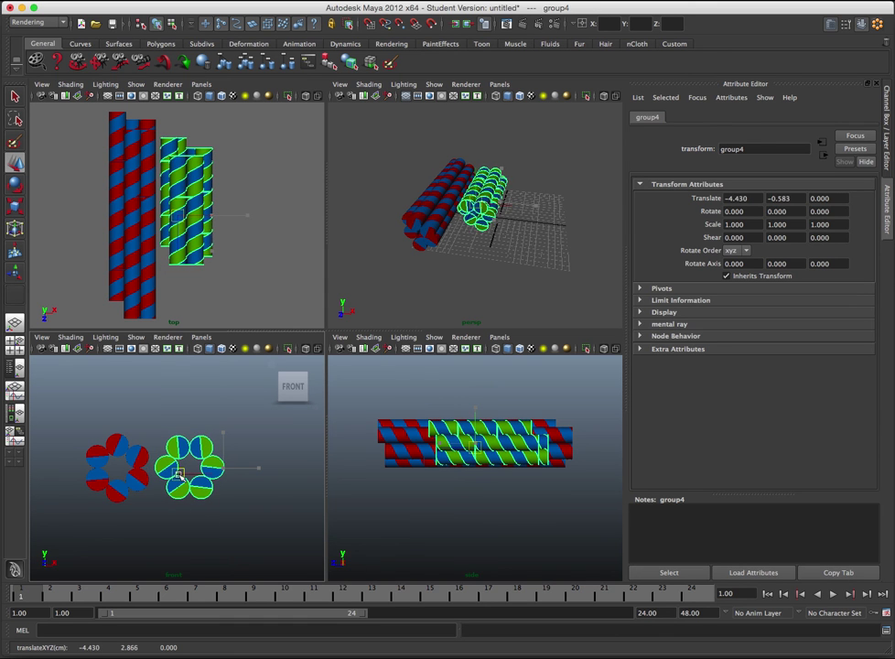
pyautogui.moveTo(180, 467); pyautogui.dragTo(175, 470)
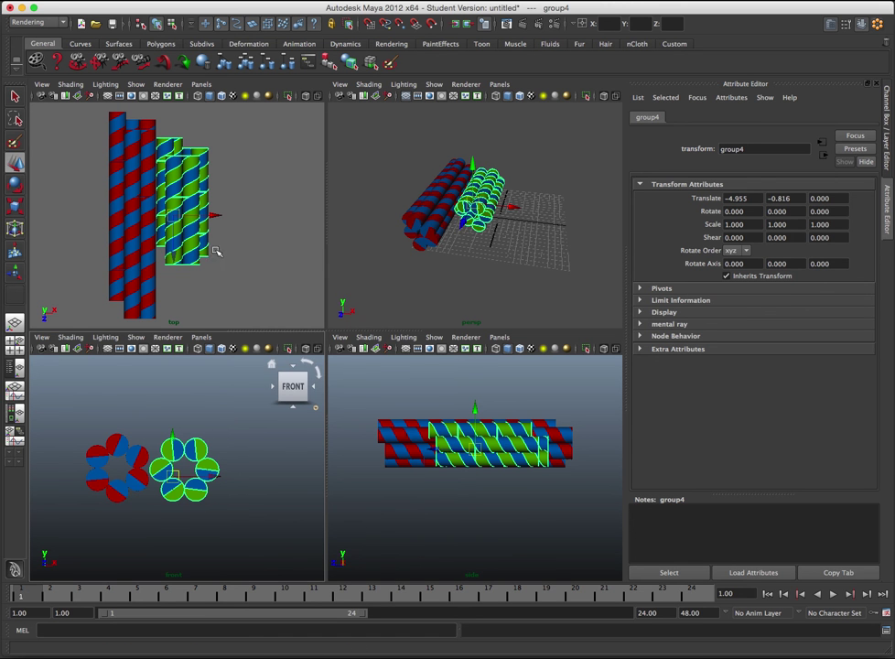
# Turn the green bundle about 39° around Y, then bring back nurbsPlane1.
pyautogui.press('e')
pyautogui.moveTo(223, 235)
pyautogui.mouseDown()
pyautogui.moveTo(224, 205)
pyautogui.moveTo(200, 175)
pyautogui.moveTo(200, 141)
pyautogui.mouseUp()
pyautogui.press('w')
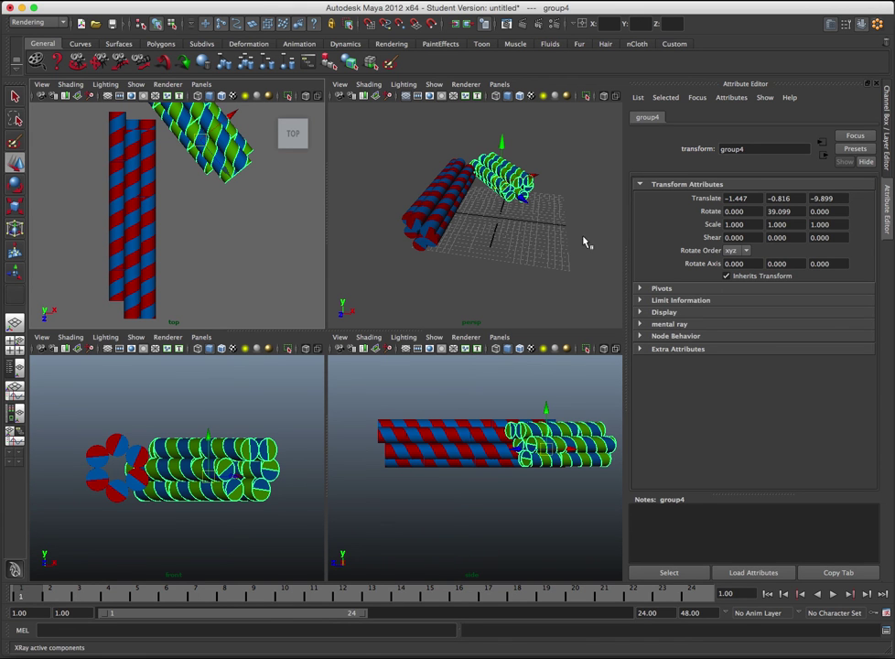
pyautogui.press('g')
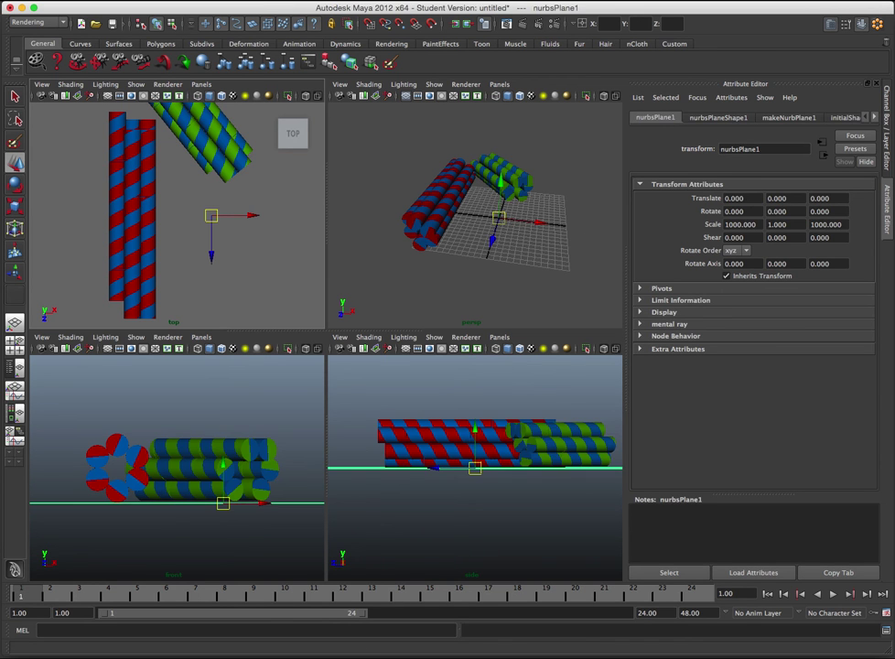